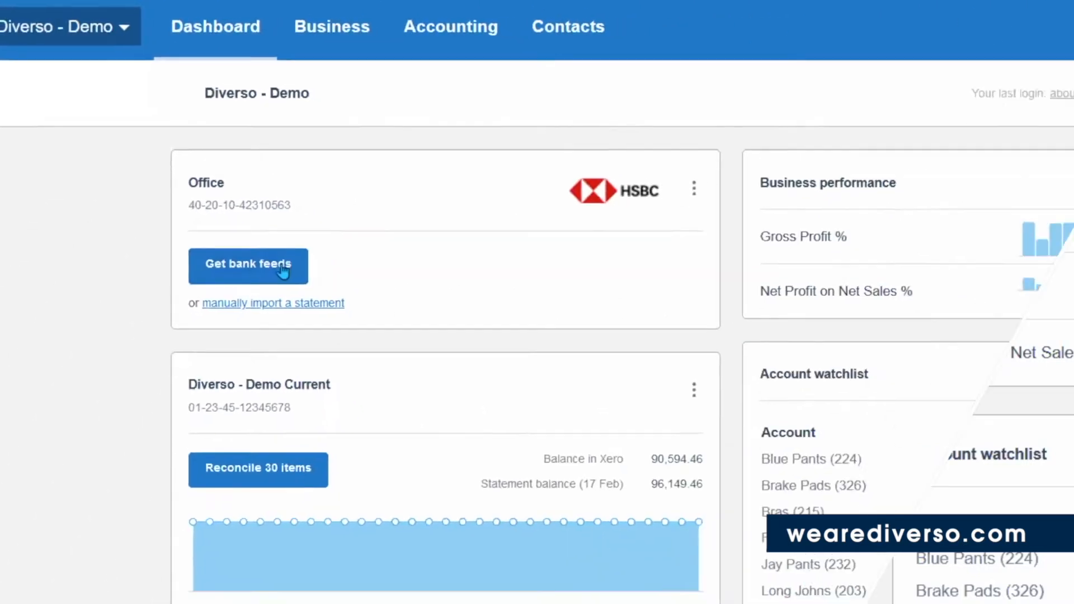
# Open the list of bank statement lines to reconcile for the Diverso - Demo Current account
pyautogui.click(212, 207)
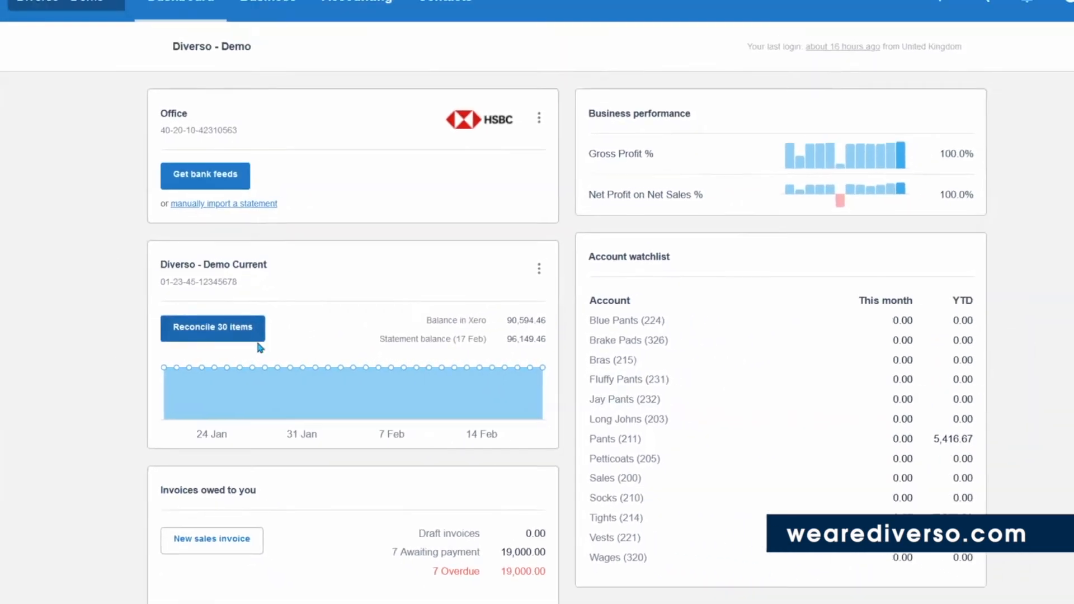
pyautogui.click(289, 305)
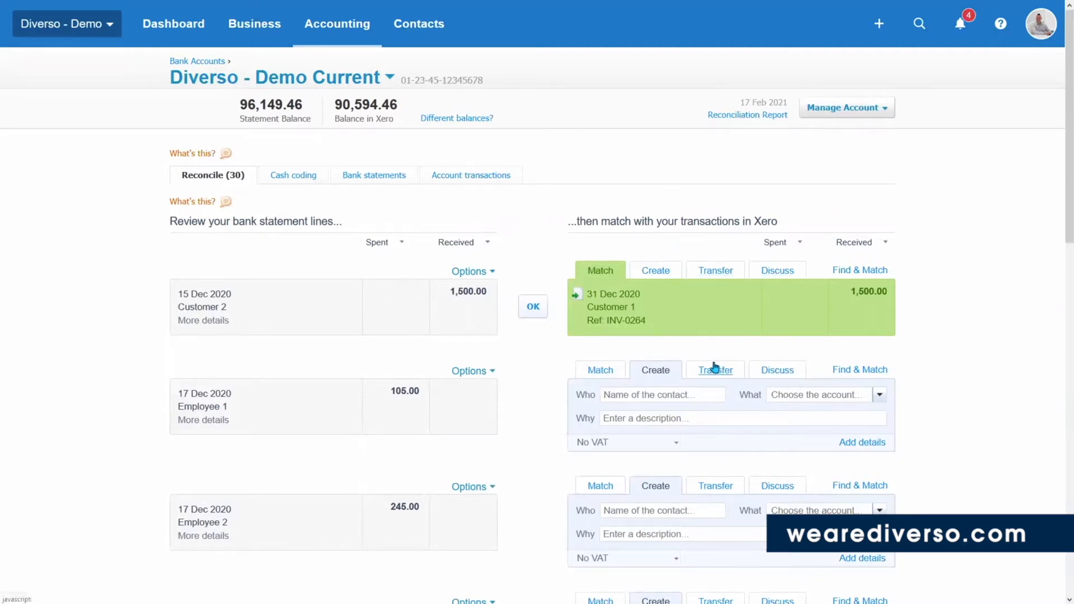
pyautogui.scroll(-2, 720, 386)
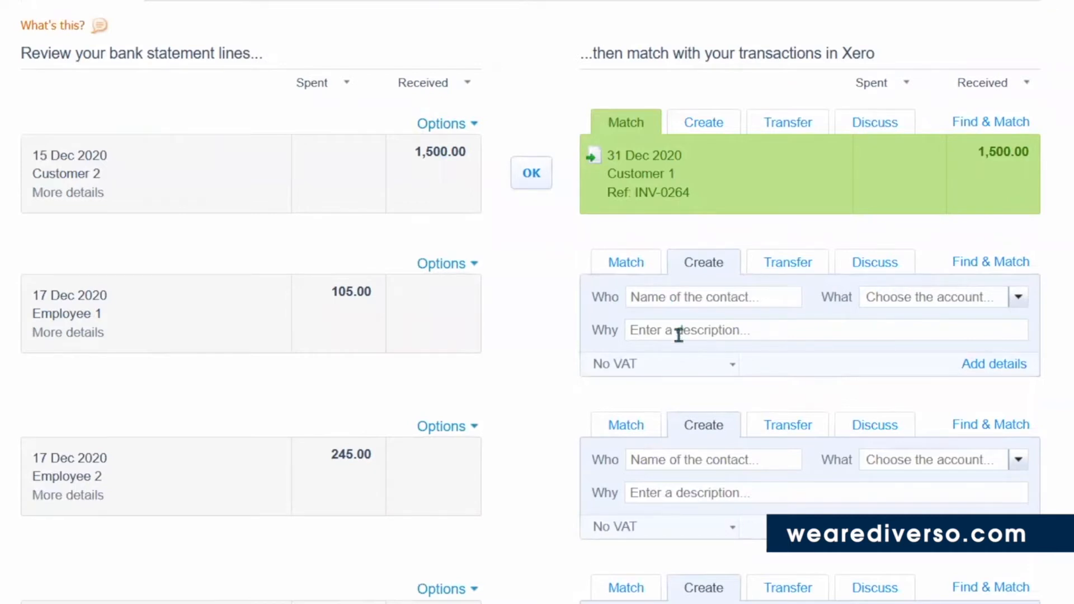
# Set the contact for the 105.00 payment of 17 Dec 2020 to Employee 1
pyautogui.click(661, 303)
pyautogui.write('Employ')
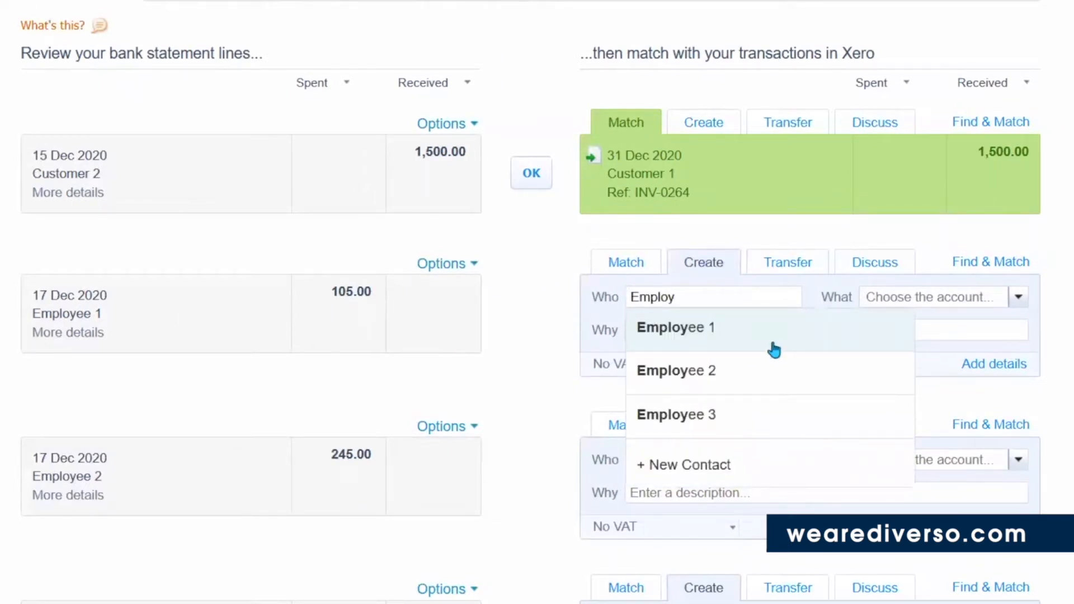
pyautogui.click(736, 345)
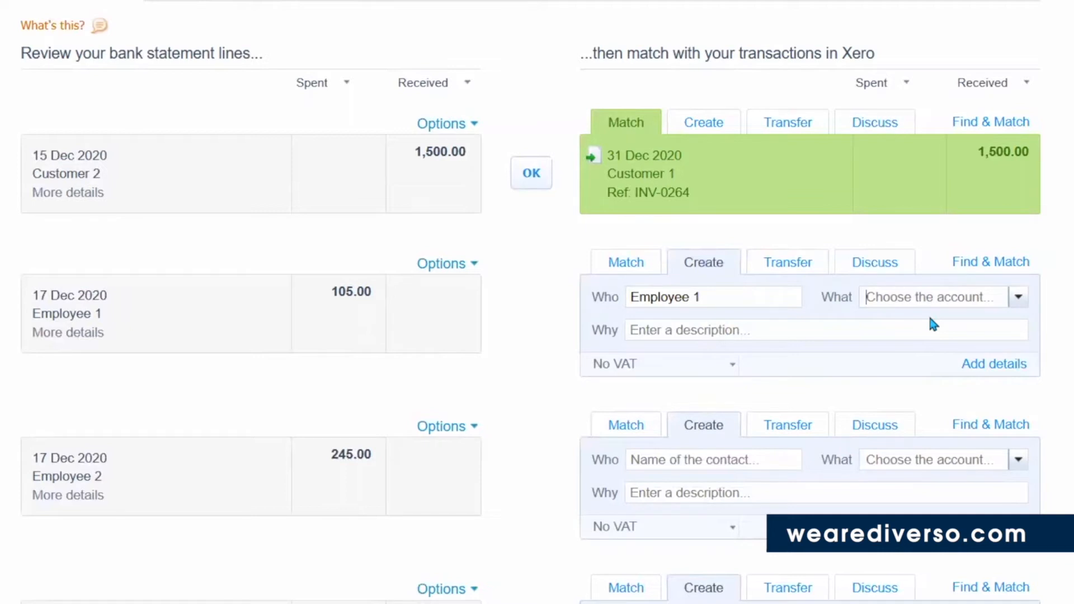
pyautogui.write('wage')
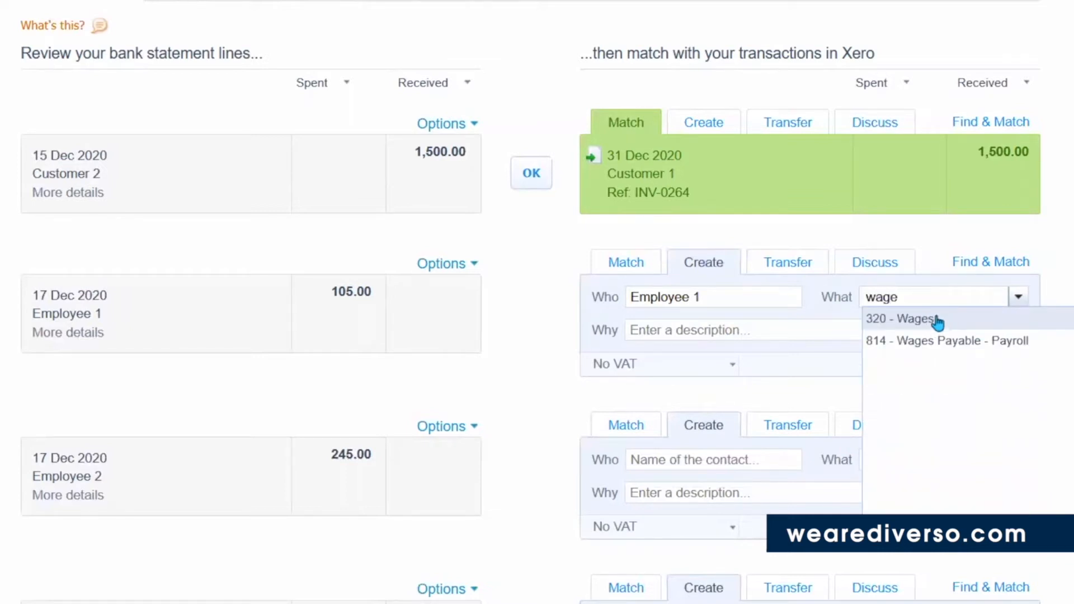
pyautogui.press('BackSpace')
pyautogui.press('BackSpace')
pyautogui.press('BackSpace')
pyautogui.press('BackSpace')
pyautogui.write('ad')
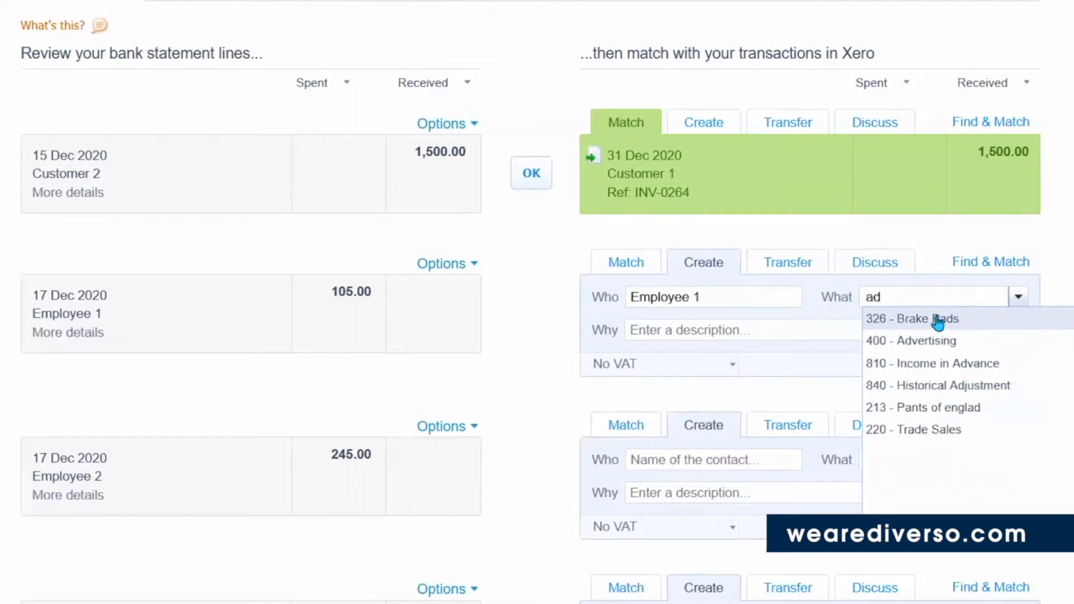
pyautogui.write('v')
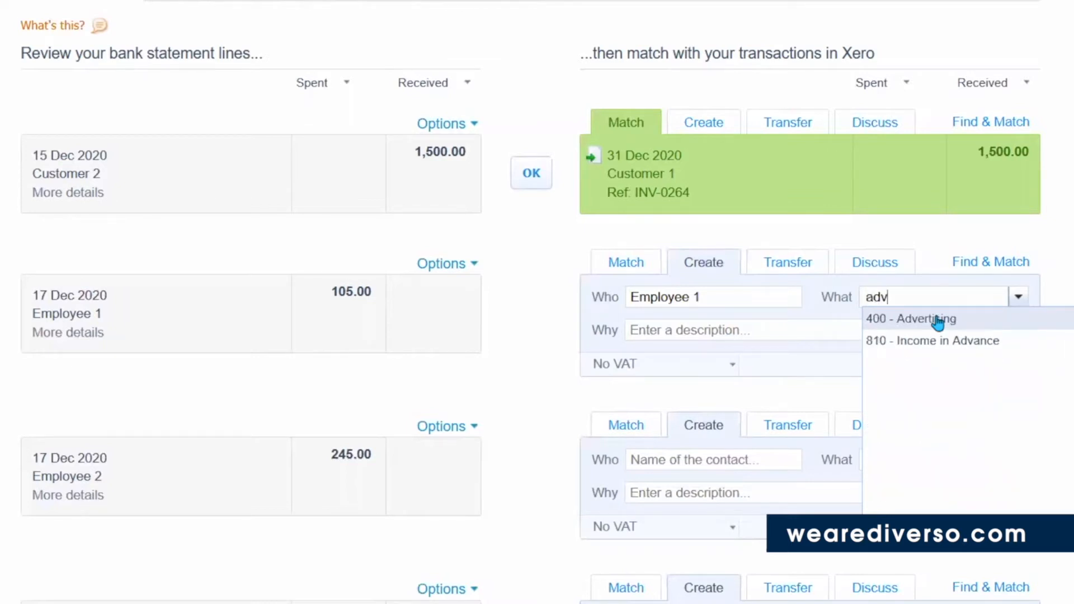
pyautogui.press('BackSpace')
pyautogui.press('BackSpace')
pyautogui.press('BackSpace')
pyautogui.write('404')
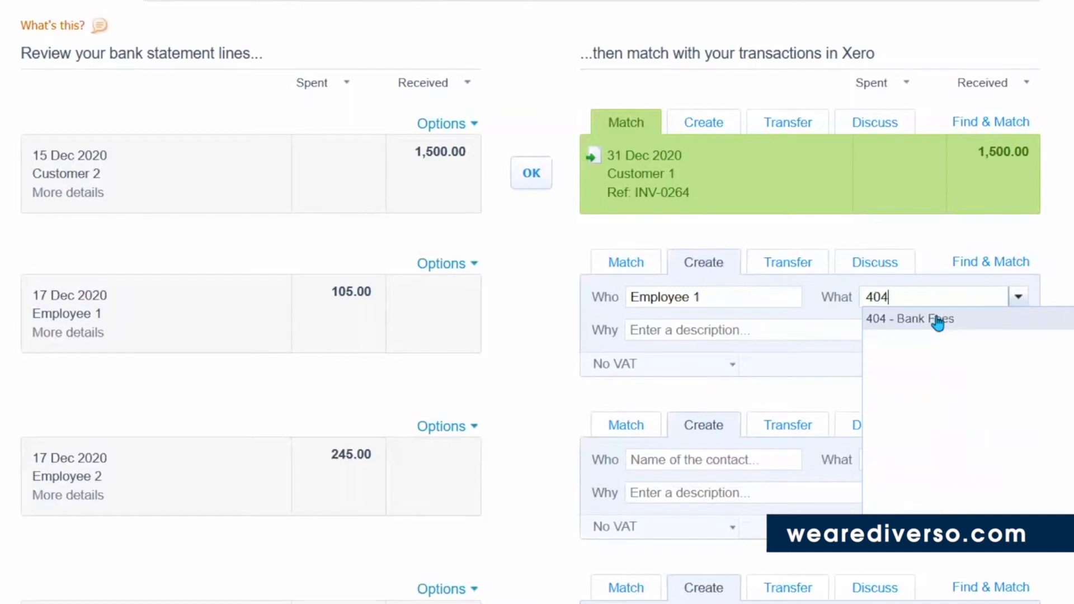
pyautogui.press('BackSpace')
pyautogui.press('BackSpace')
pyautogui.press('BackSpace')
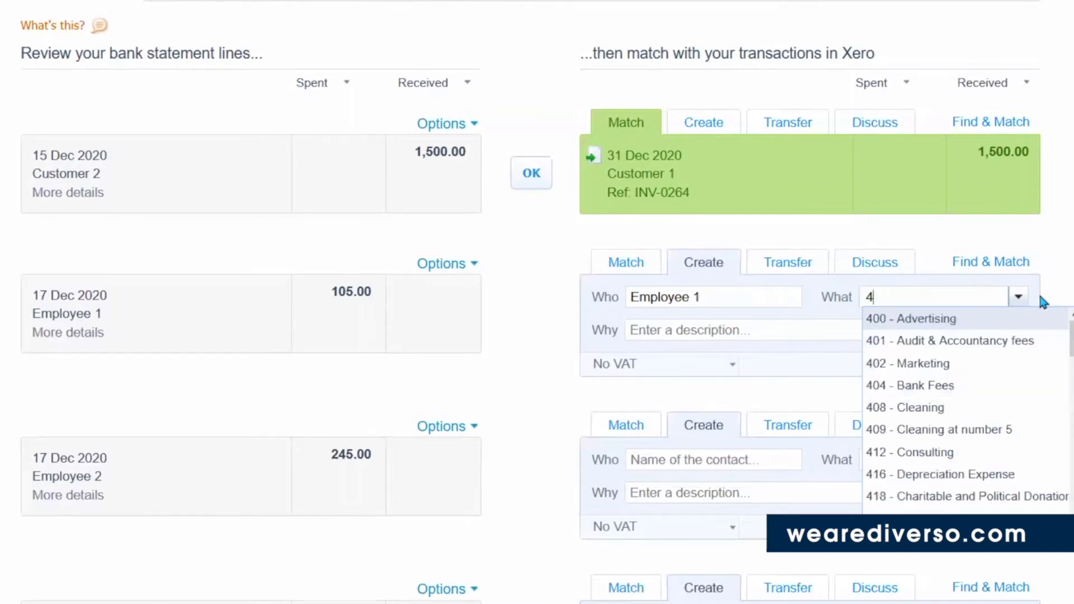
# Assign the Employee 1 payment to account 320 - Wages with the description "Christmas Bonus" and reconcile it
pyautogui.write('wage')
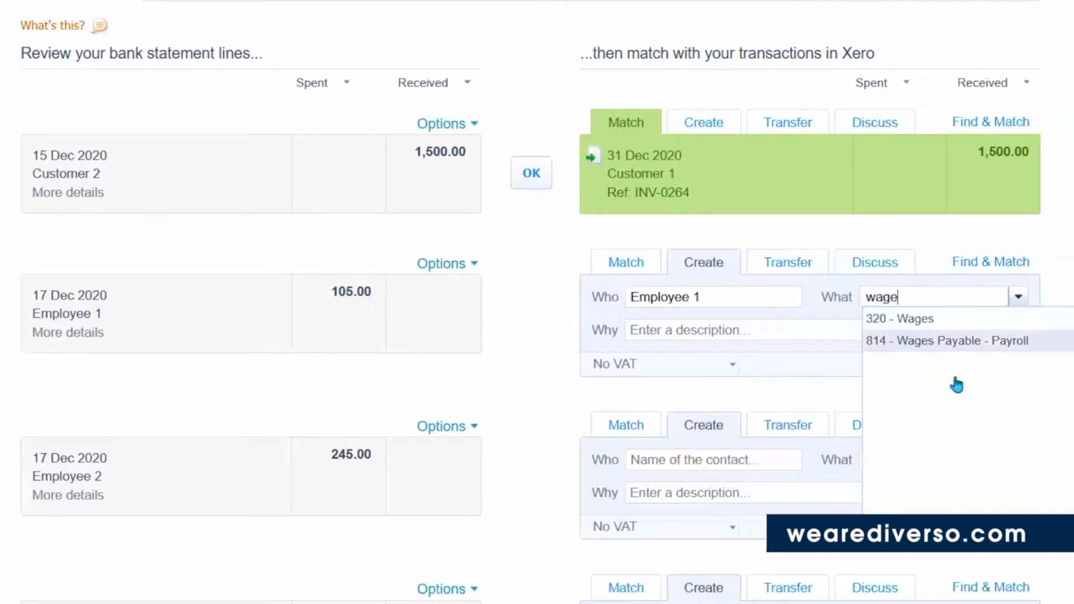
pyautogui.click(965, 320)
pyautogui.click(691, 329)
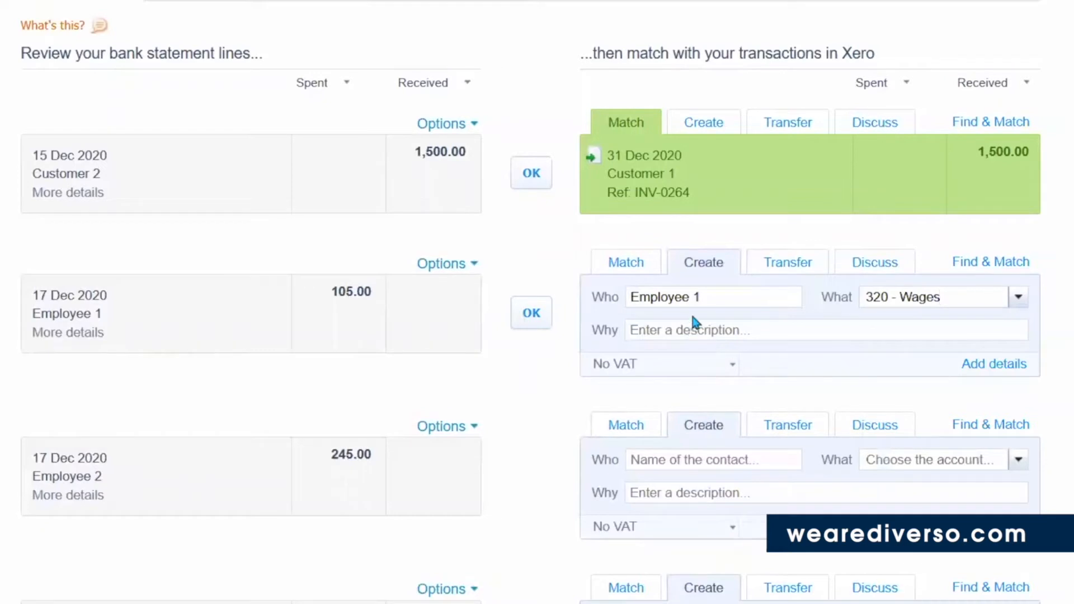
pyautogui.write('Christmas Bonus')
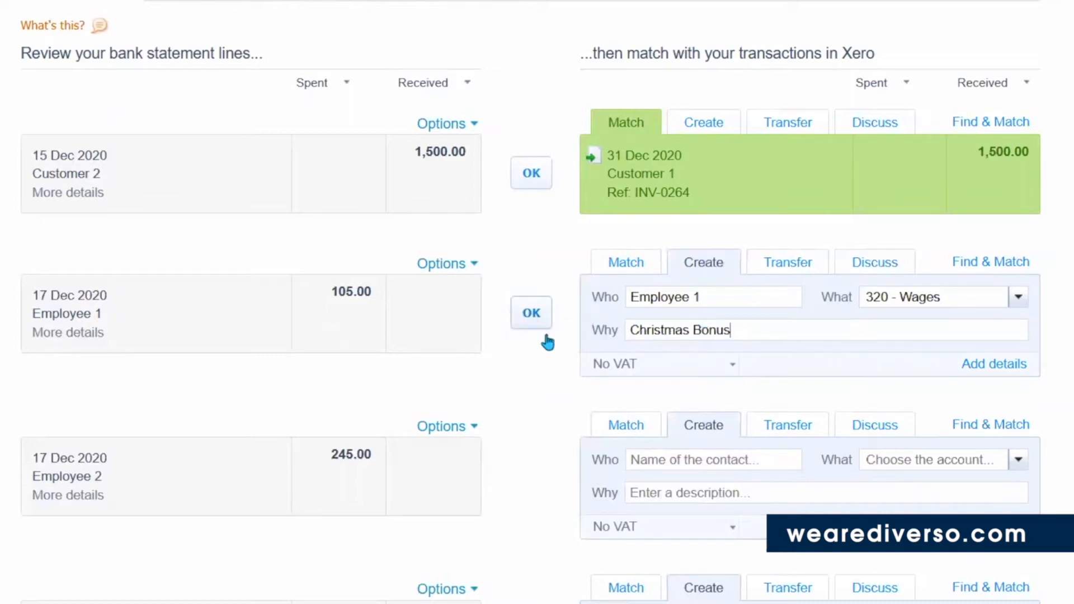
pyautogui.click(536, 311)
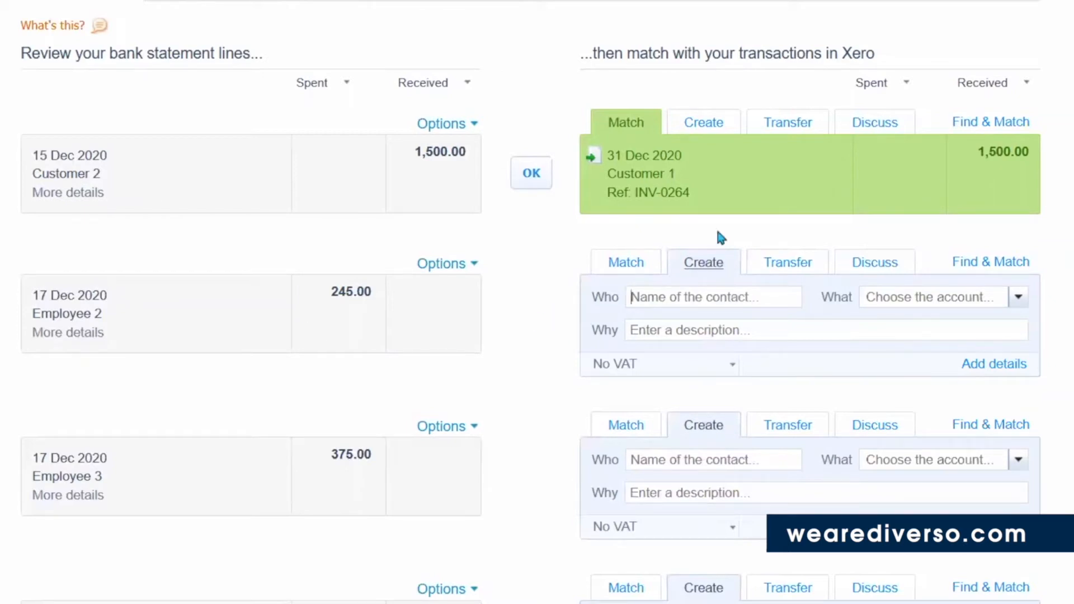
# Code the 245.00 payment to contact Employee 2, account 320 - Wages, with the description "Christmas Bonus", and reconcile it
pyautogui.write('Employ')
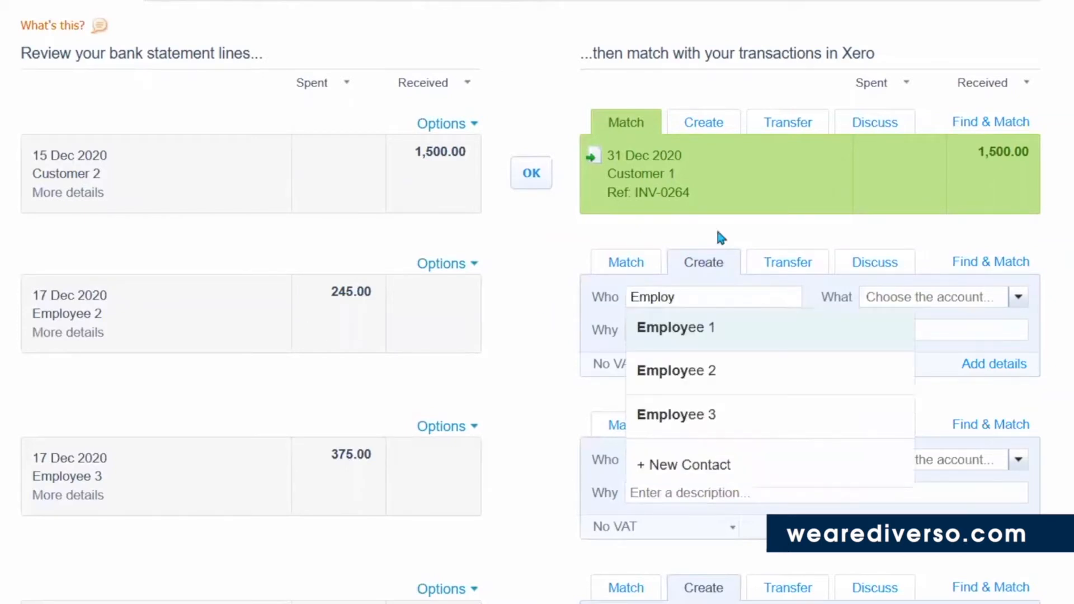
pyautogui.press('Down')
pyautogui.press('Tab')
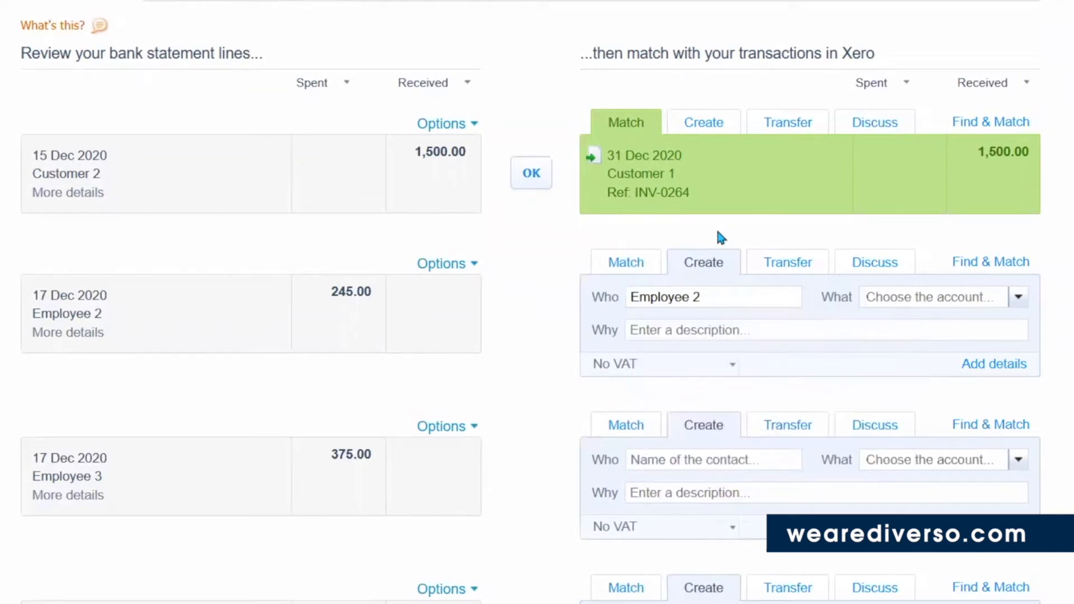
pyautogui.write('wage')
pyautogui.press('Tab')
pyautogui.write('Chri')
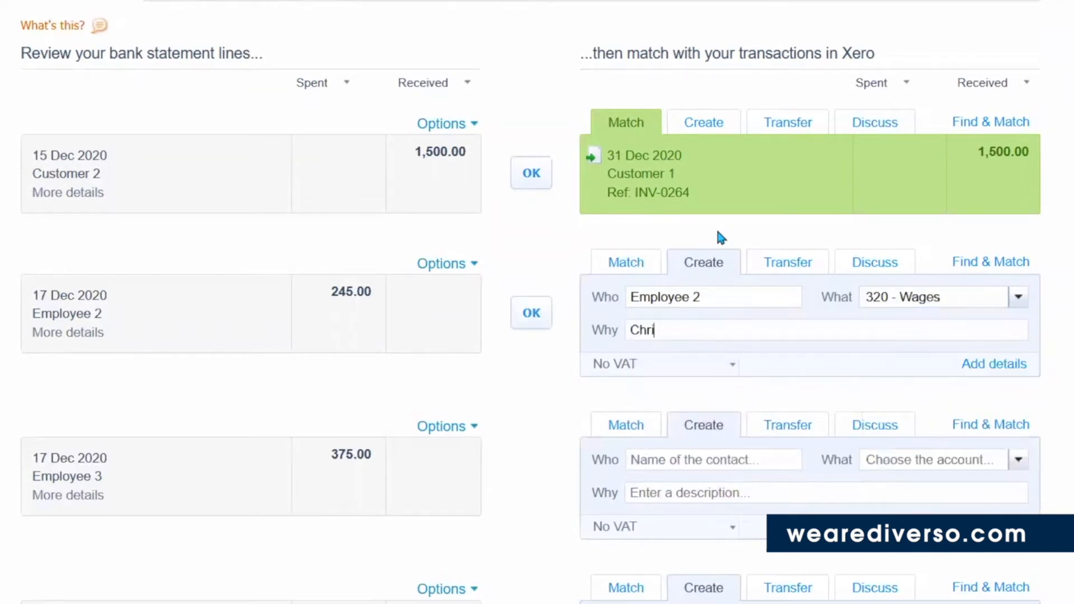
pyautogui.write('stmas Bonus')
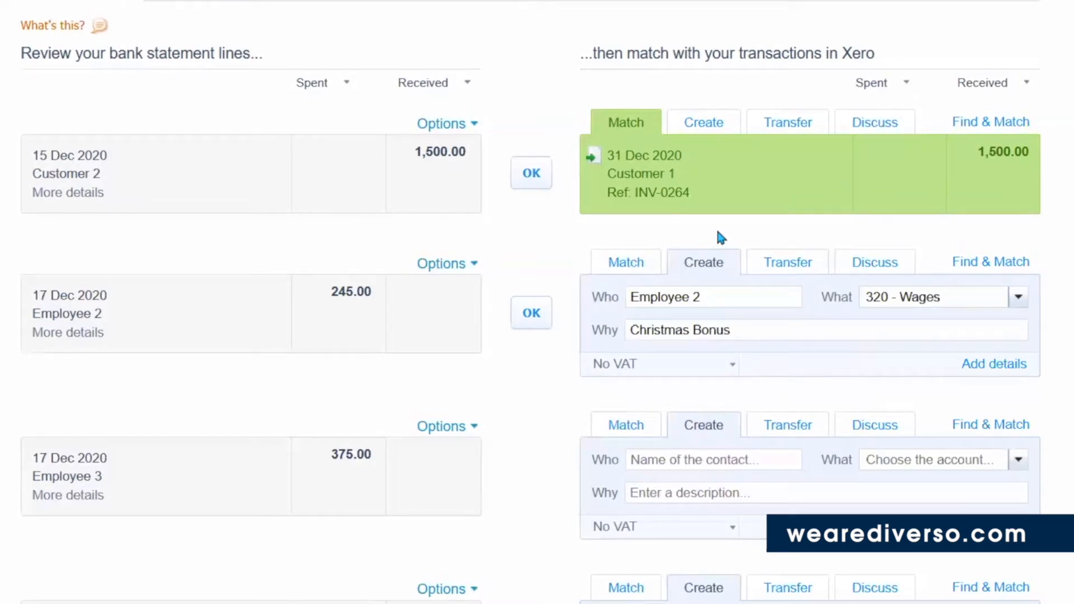
pyautogui.click(545, 321)
# Code the 375.00 Employee 3 payment to contact "Employee", account 320 - Wages, description "Christmas Bonus", and reconcile it
pyautogui.click(684, 294)
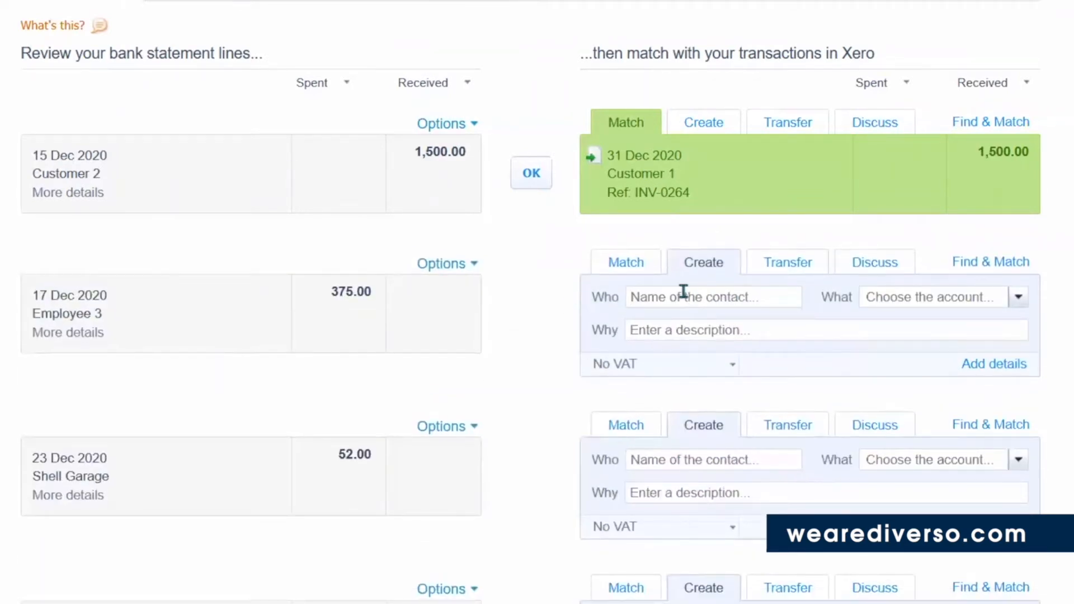
pyautogui.write('Employee')
pyautogui.press('Tab')
pyautogui.write('Wages')
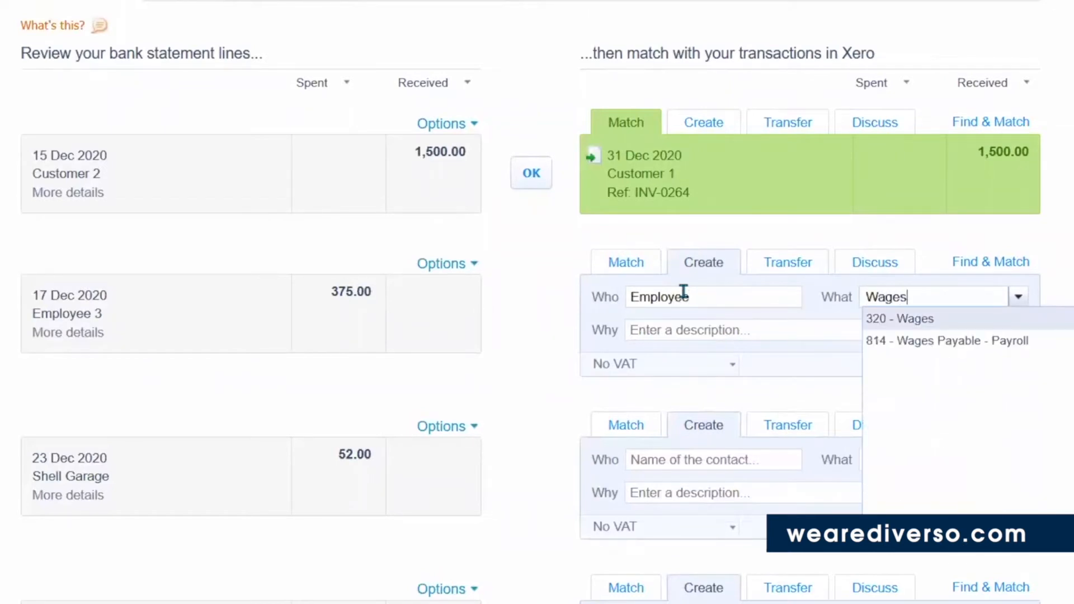
pyautogui.press('Tab')
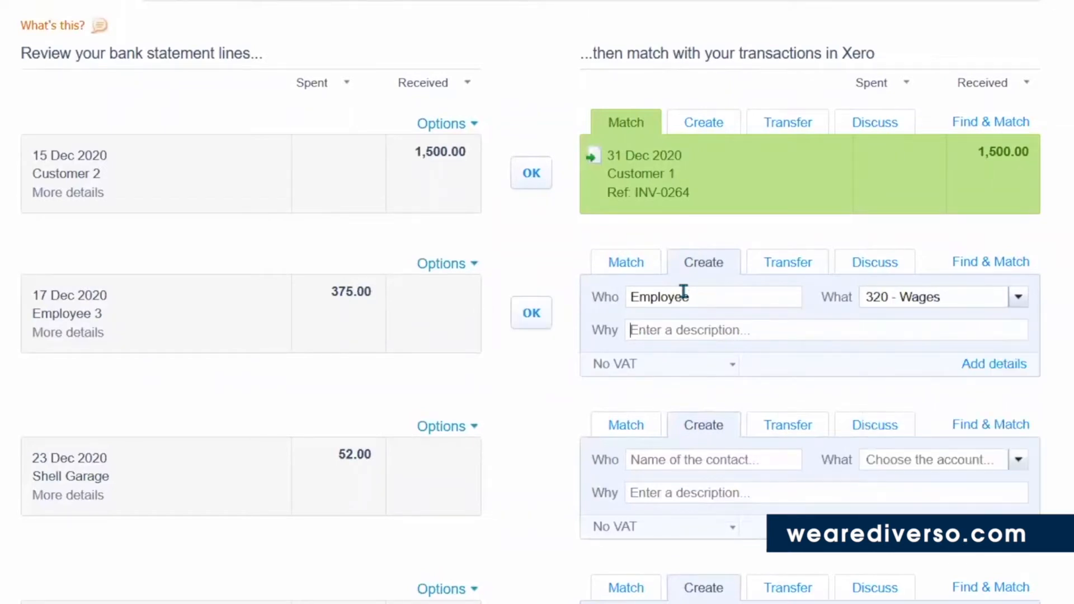
pyautogui.write('Christ')
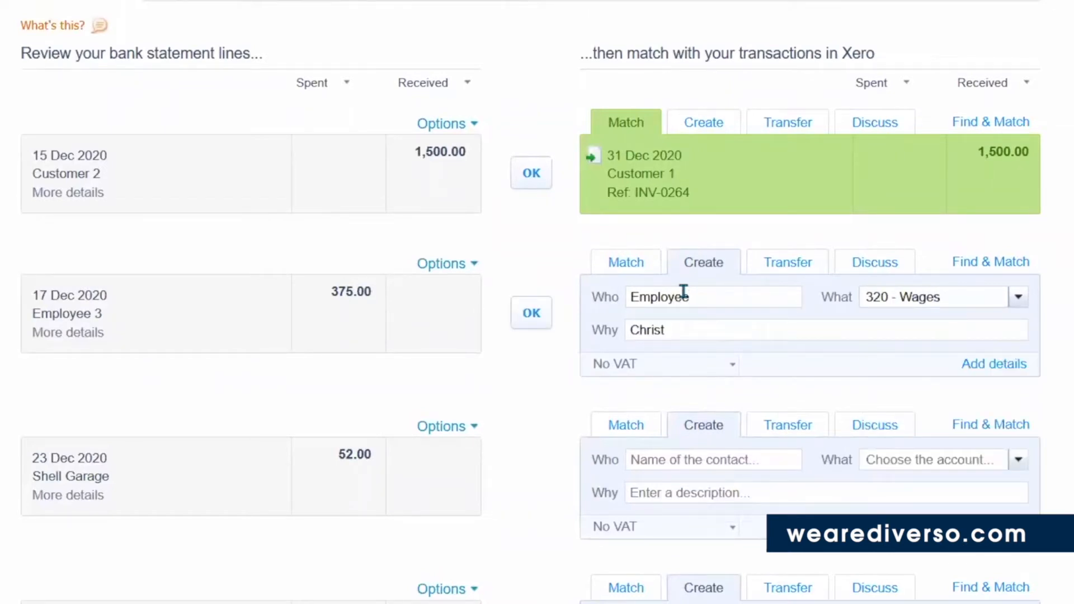
pyautogui.write('mas Bonus')
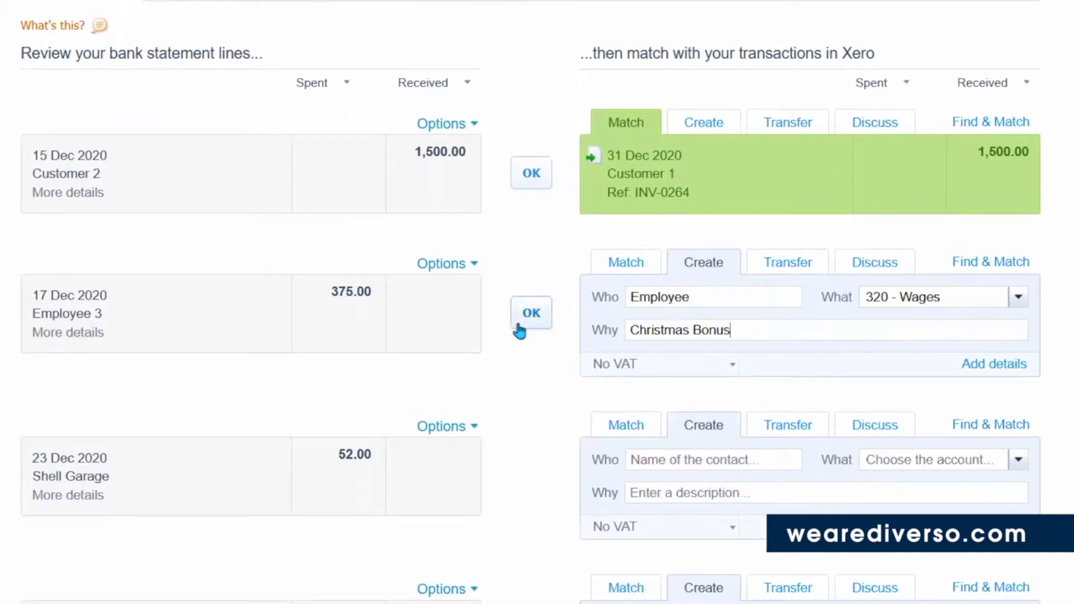
pyautogui.click(518, 325)
# Code the 52.00 payment to Shell Garage, account 449 - Motor Vehicle Expenses, with the VAT on Expenses rate, and reconcile it
pyautogui.click(670, 295)
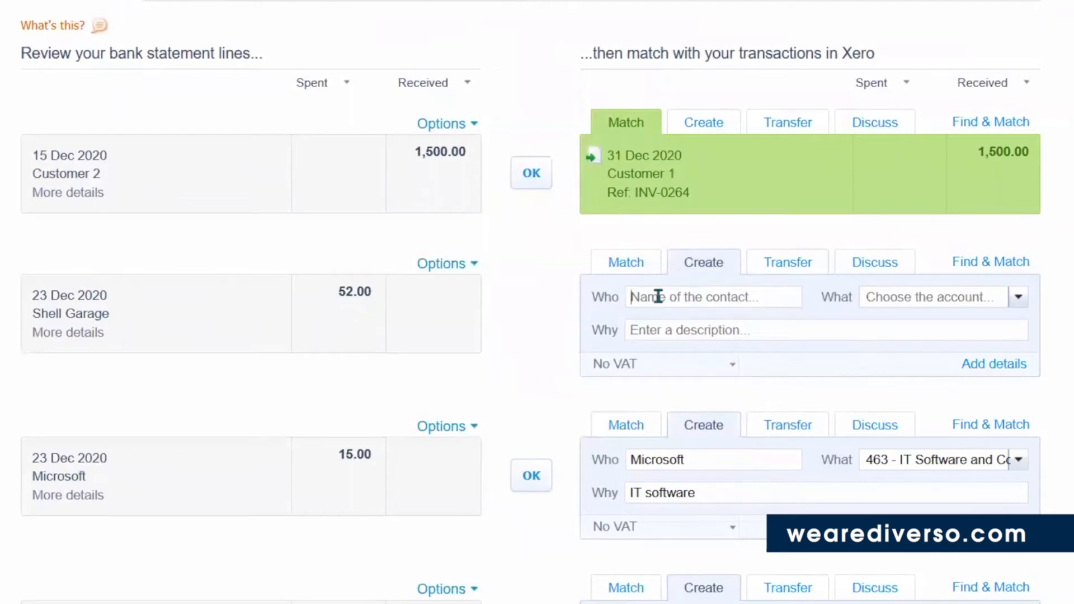
pyautogui.write('Shell')
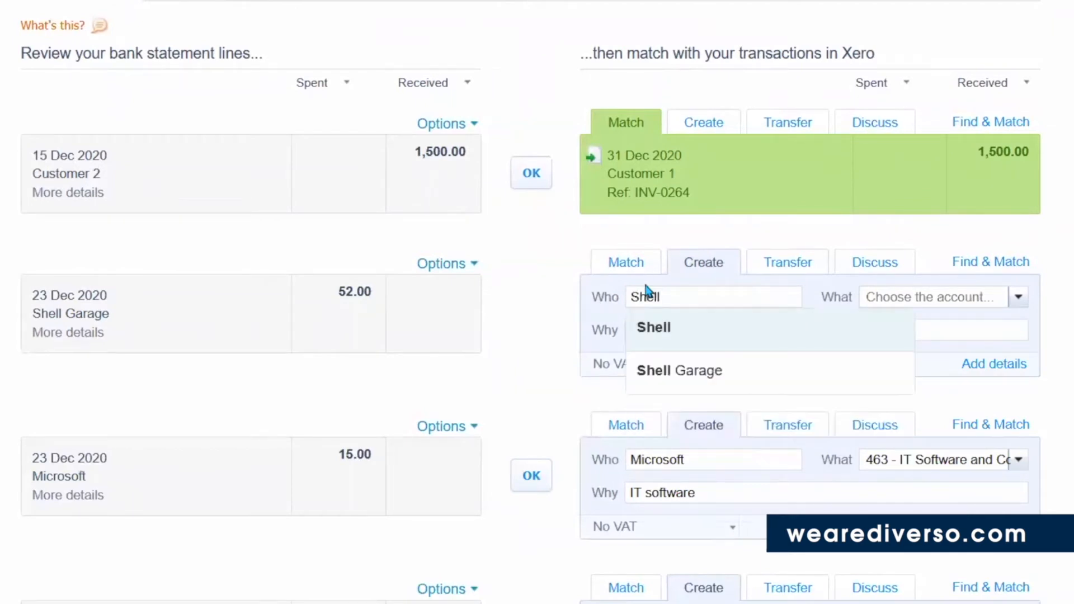
pyautogui.press('Down')
pyautogui.press('Tab')
pyautogui.write('motor')
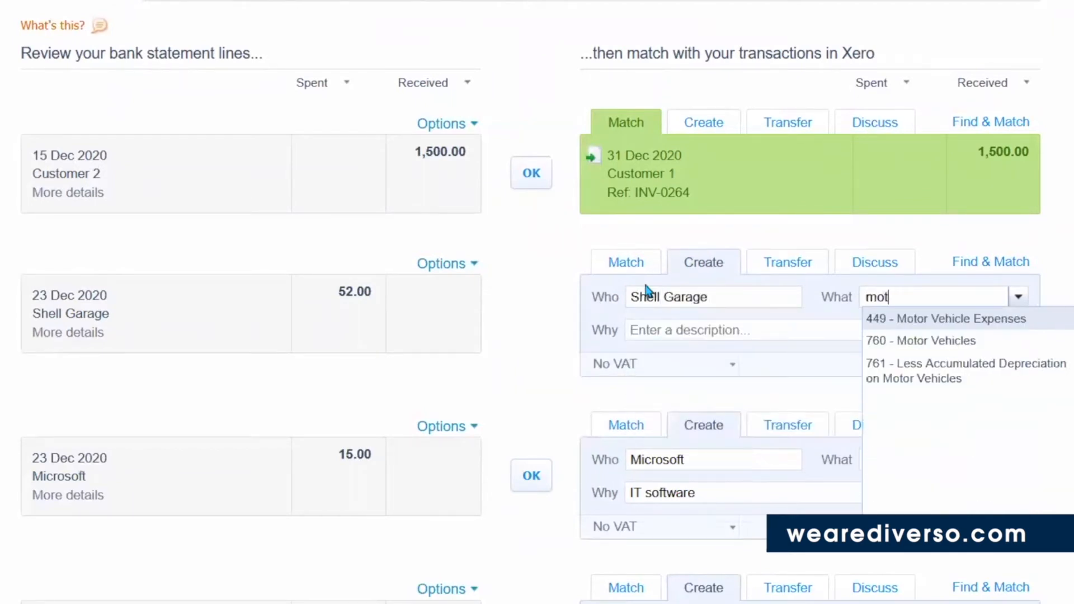
pyautogui.click(963, 323)
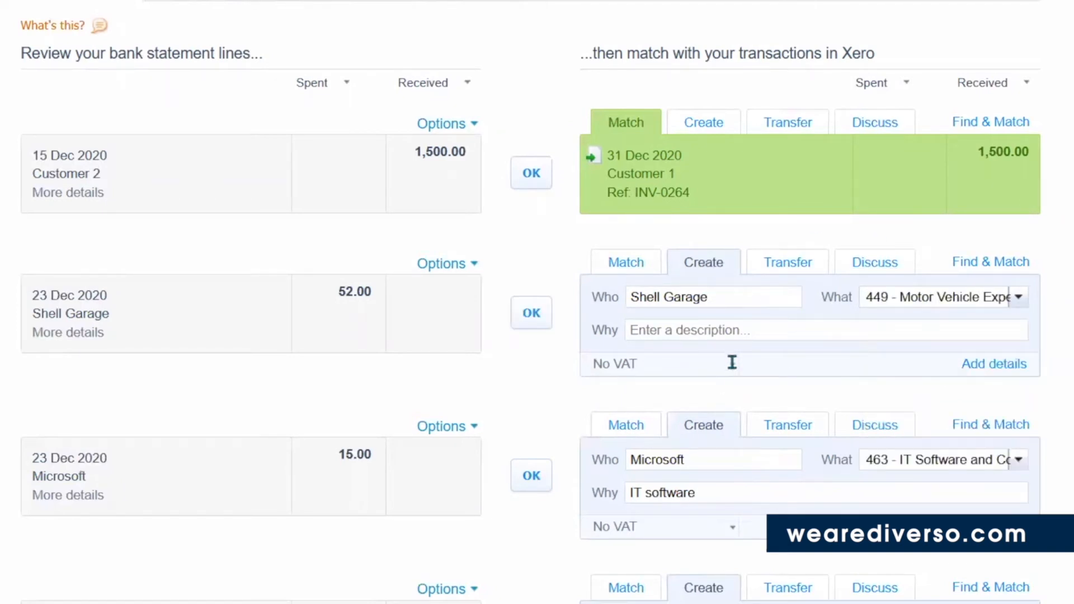
pyautogui.click(732, 363)
pyautogui.click(718, 407)
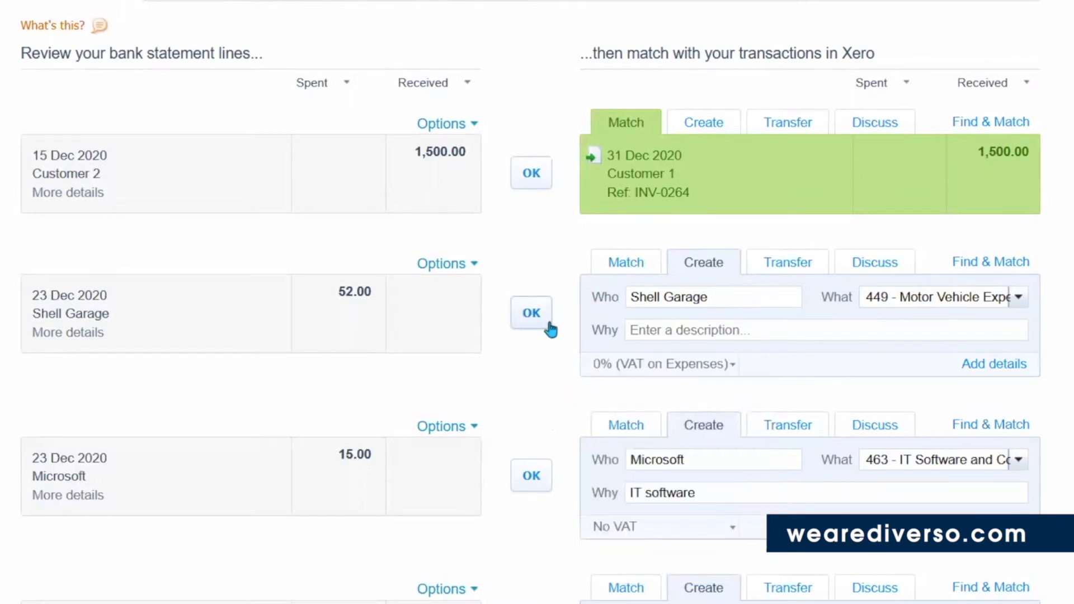
pyautogui.click(531, 314)
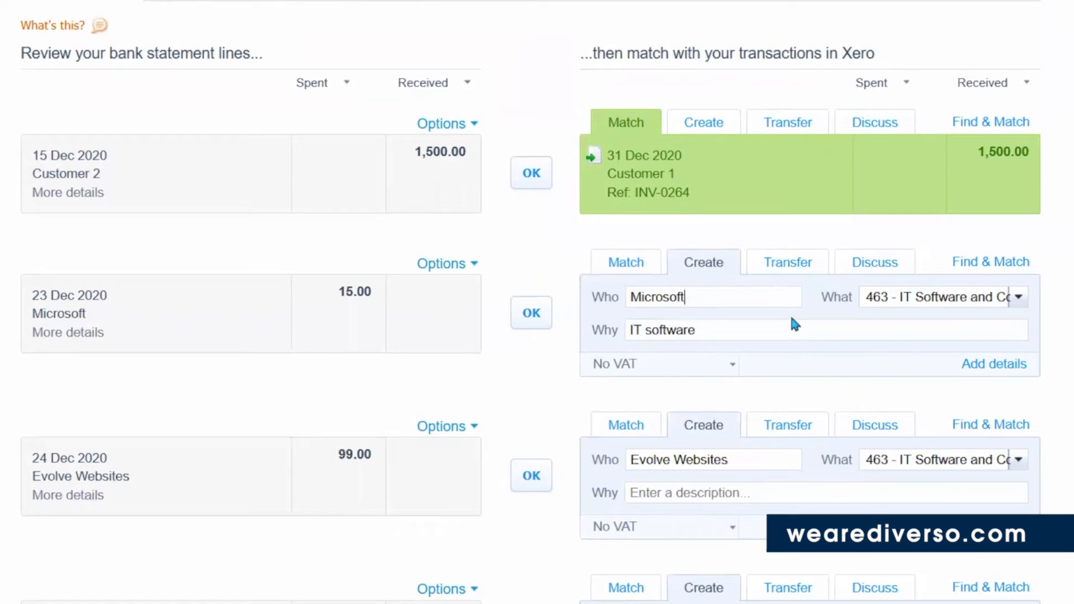
# Reconcile the Microsoft 15.00, Evolve Websites 99.00, Shell Garage 50.00 and Director 1 5,000.00 payments using their suggested coding
pyautogui.click(546, 319)
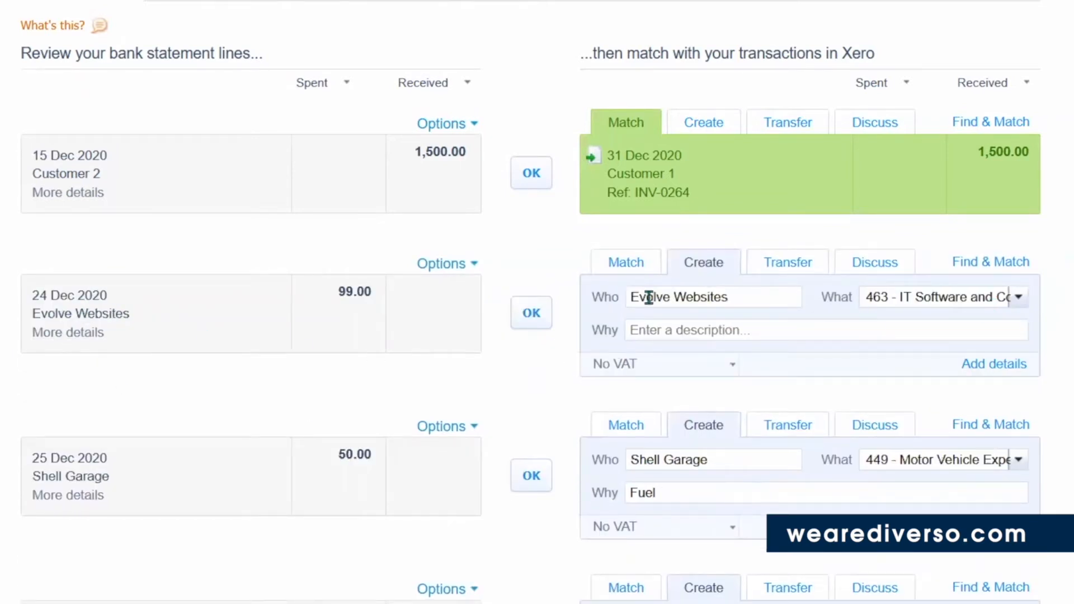
pyautogui.click(535, 322)
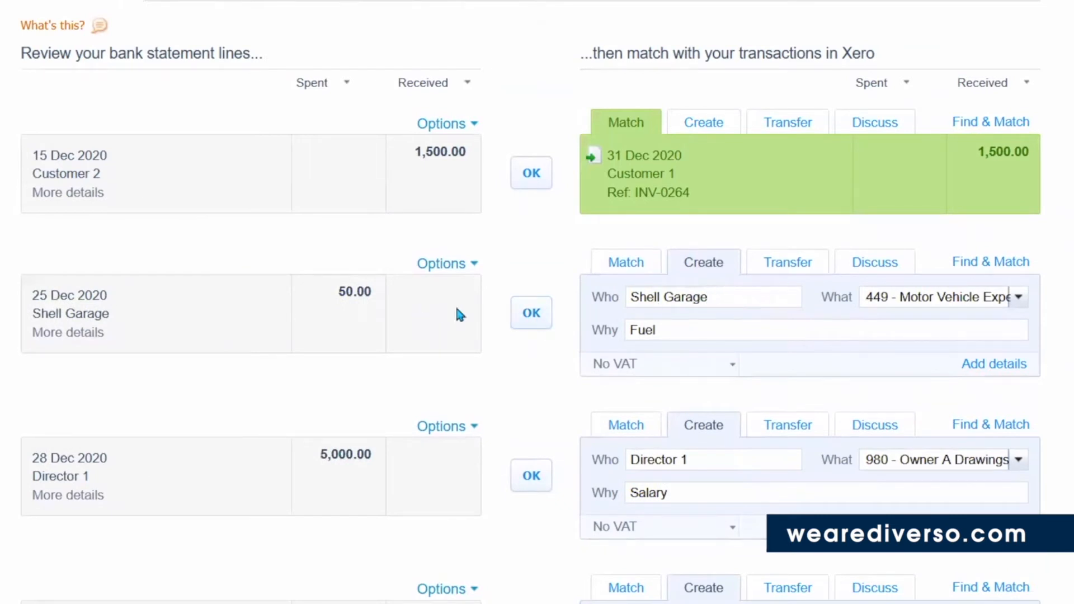
pyautogui.click(539, 316)
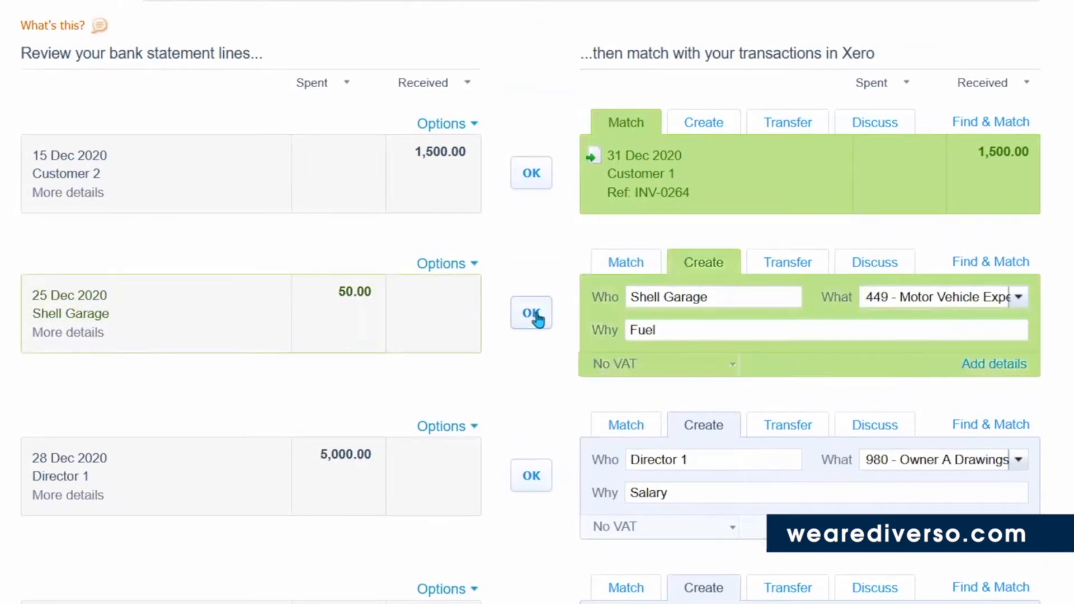
pyautogui.click(529, 318)
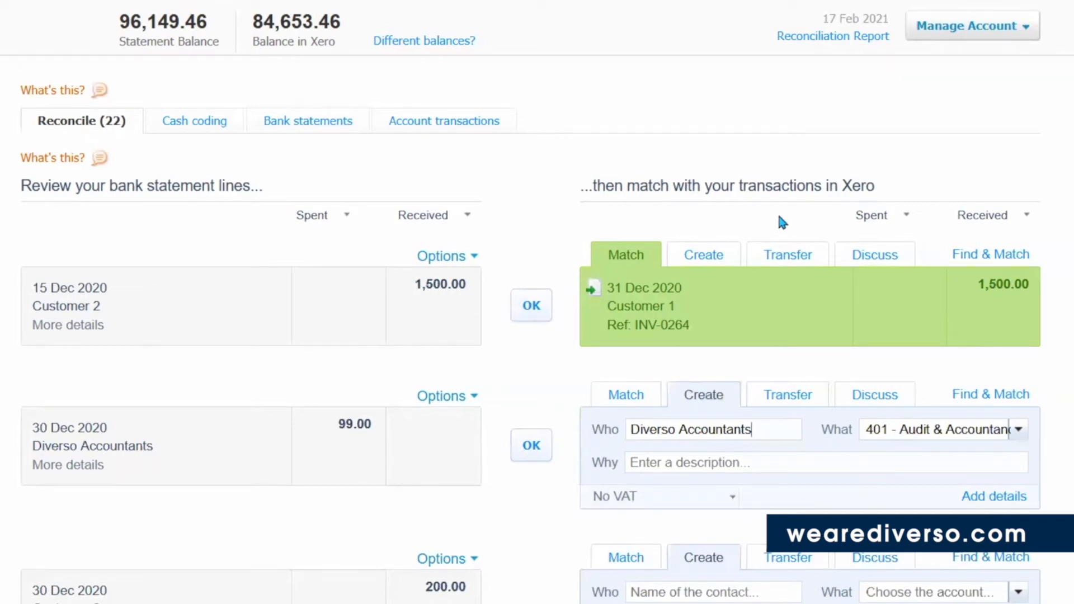
# Open the matching search for the 1,500.00 Customer 2 receipt and deselect the suggested Customer 1 invoice INV-0264
pyautogui.click(988, 257)
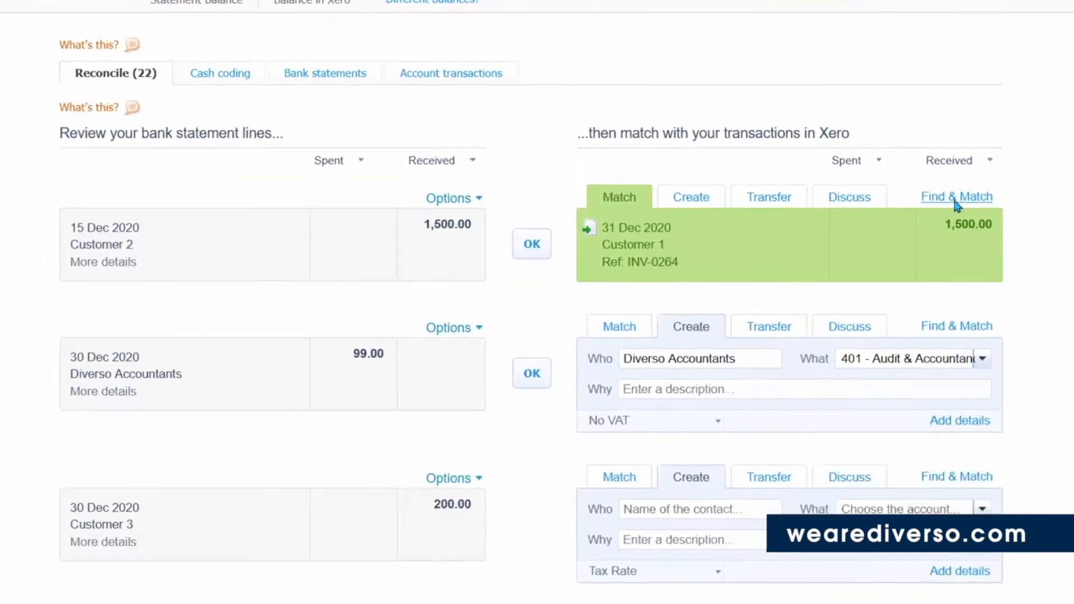
pyautogui.scroll(-1, 334, 279)
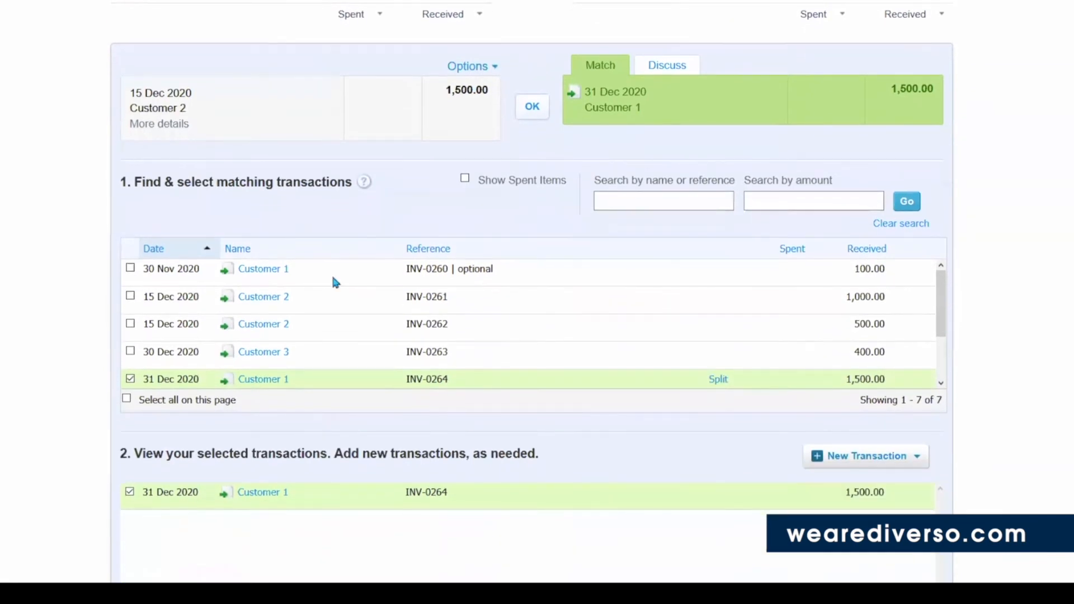
pyautogui.scroll(-1, 343, 312)
pyautogui.scroll(-1, 345, 317)
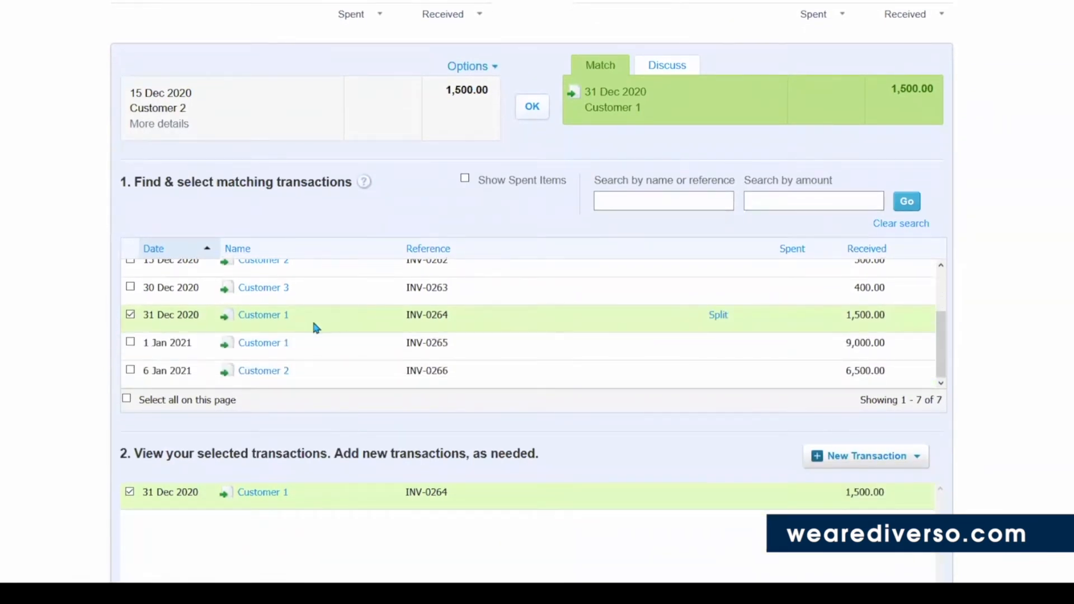
pyautogui.click(131, 315)
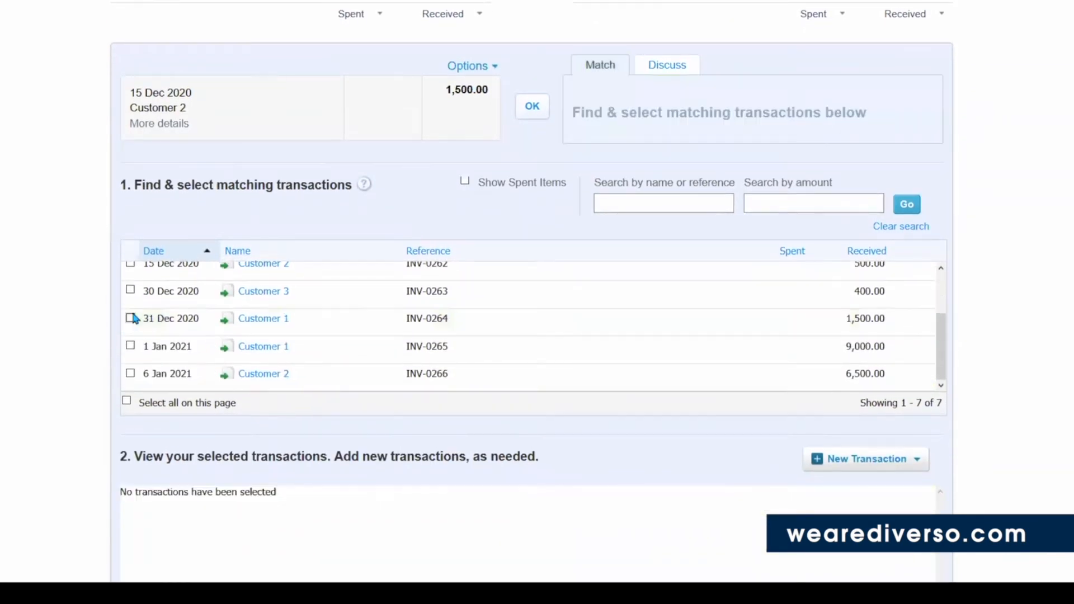
# Match the 1,500.00 receipt to Customer 2 invoices INV-0261 and INV-0262 and reconcile it
pyautogui.scroll(2, 501, 343)
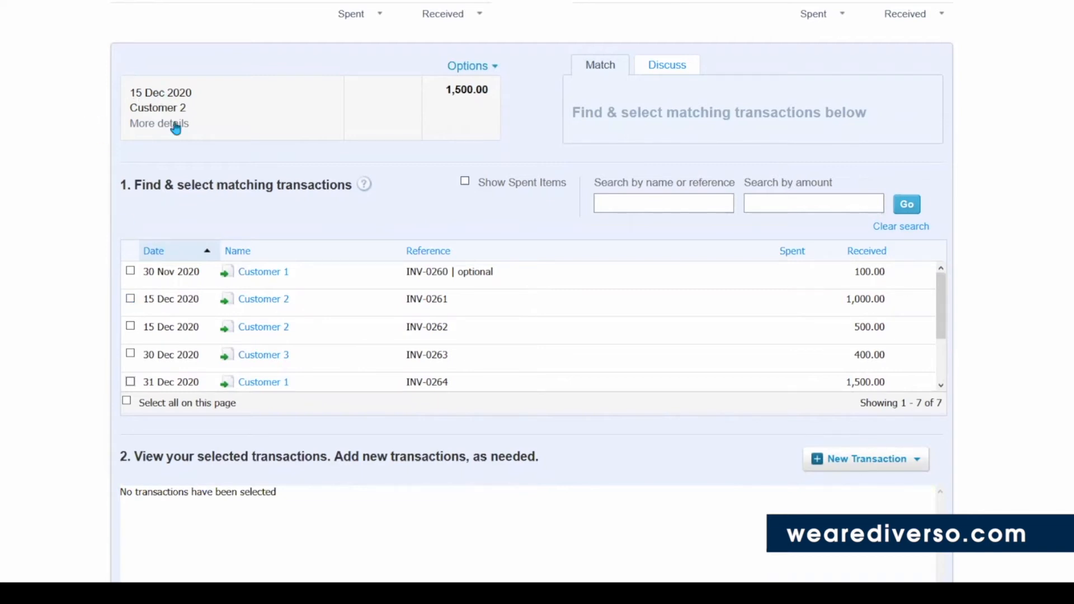
pyautogui.click(131, 300)
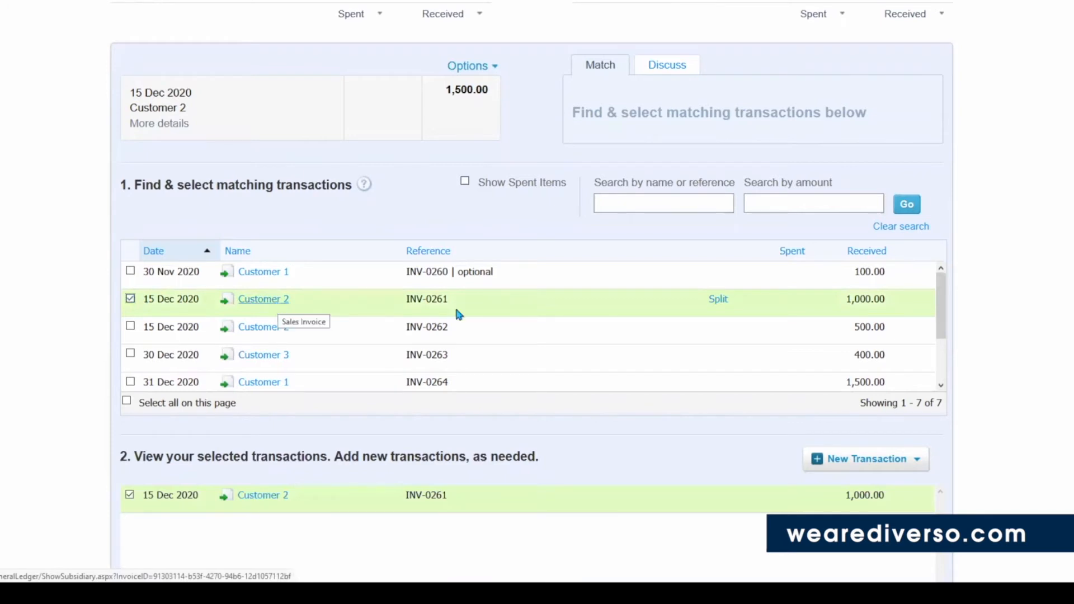
pyautogui.click(131, 327)
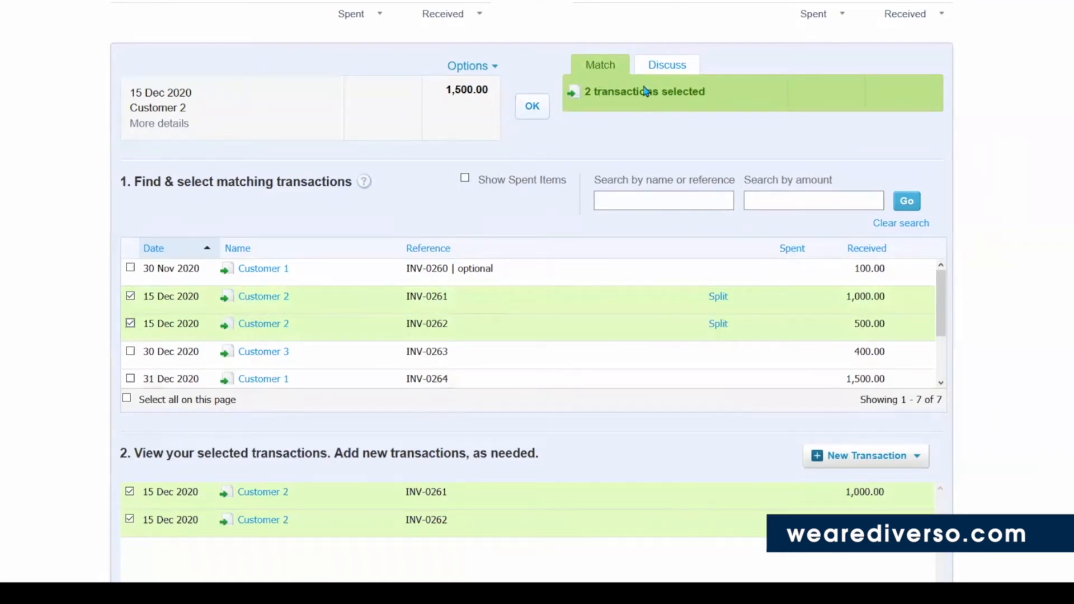
pyautogui.click(532, 106)
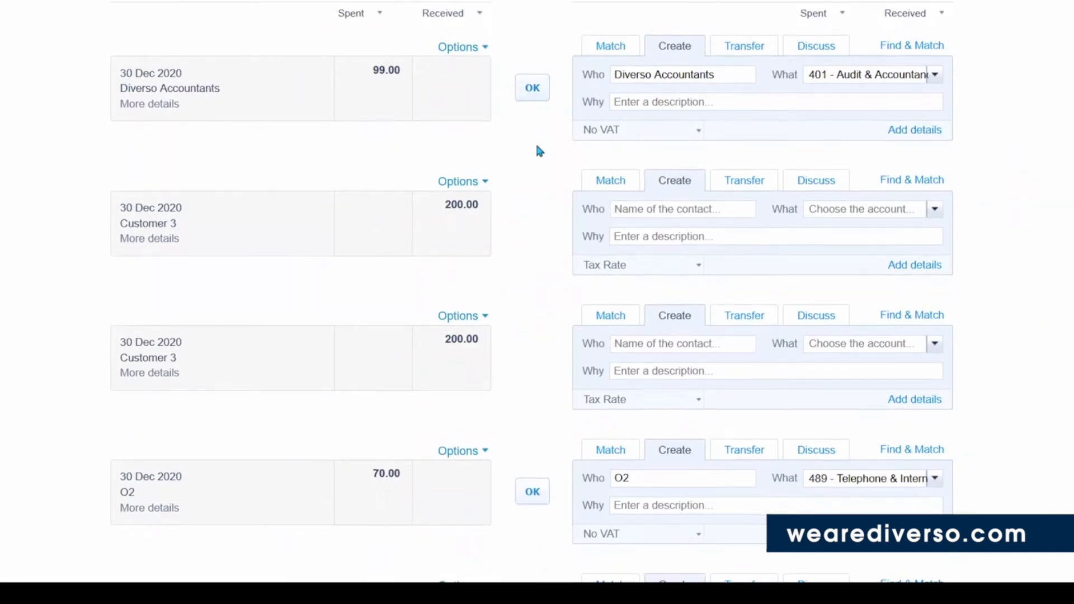
# Match the first 200.00 Customer 3 receipt to invoice INV-0263, split with a part payment of 200.00, and reconcile it
pyautogui.scroll(-1, 535, 148)
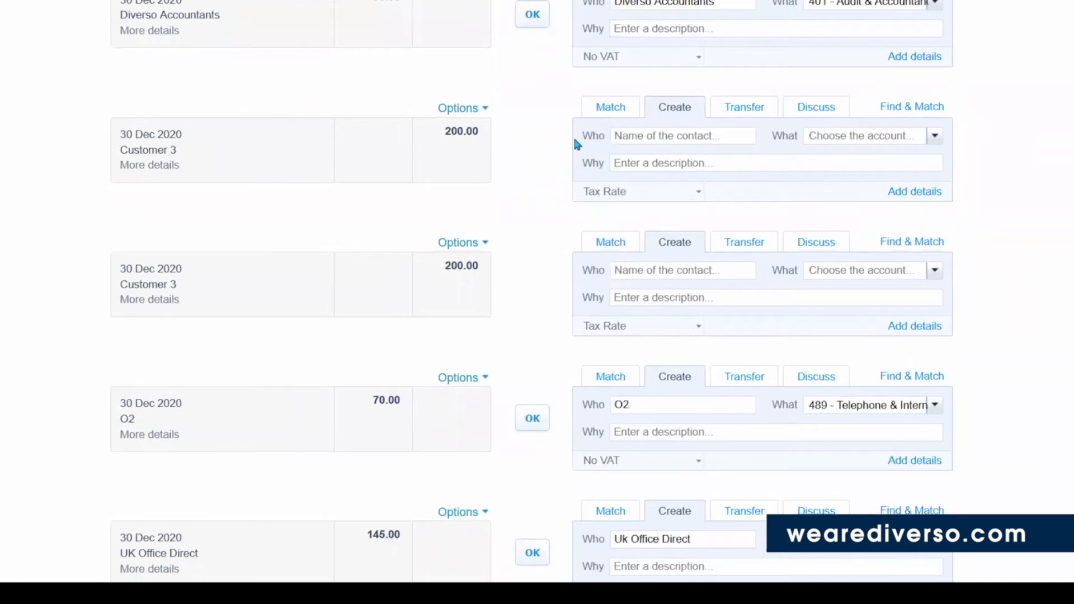
pyautogui.scroll(-1, 564, 149)
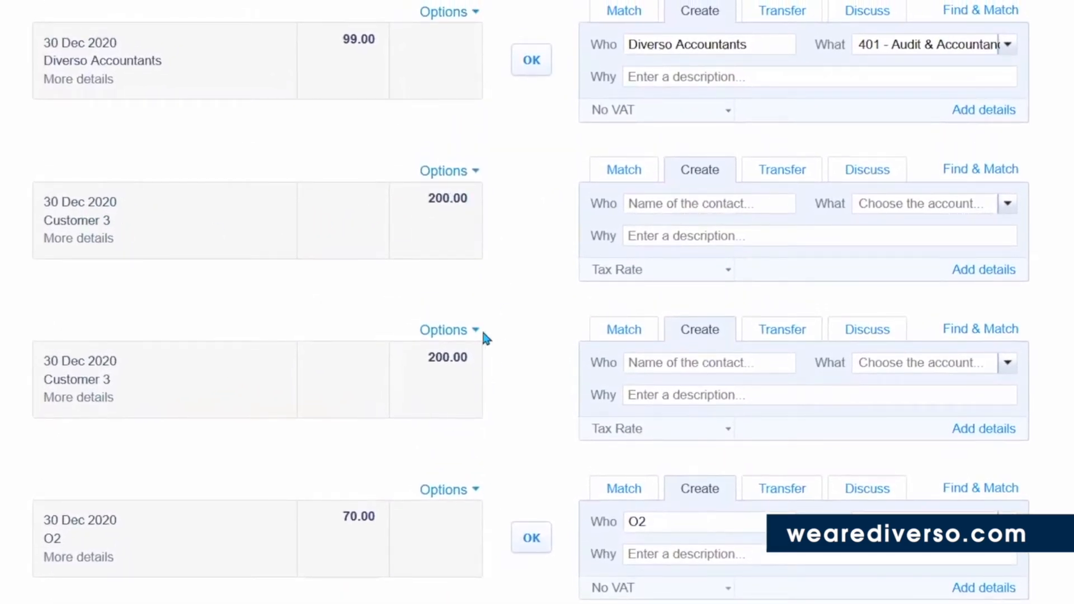
pyautogui.click(628, 173)
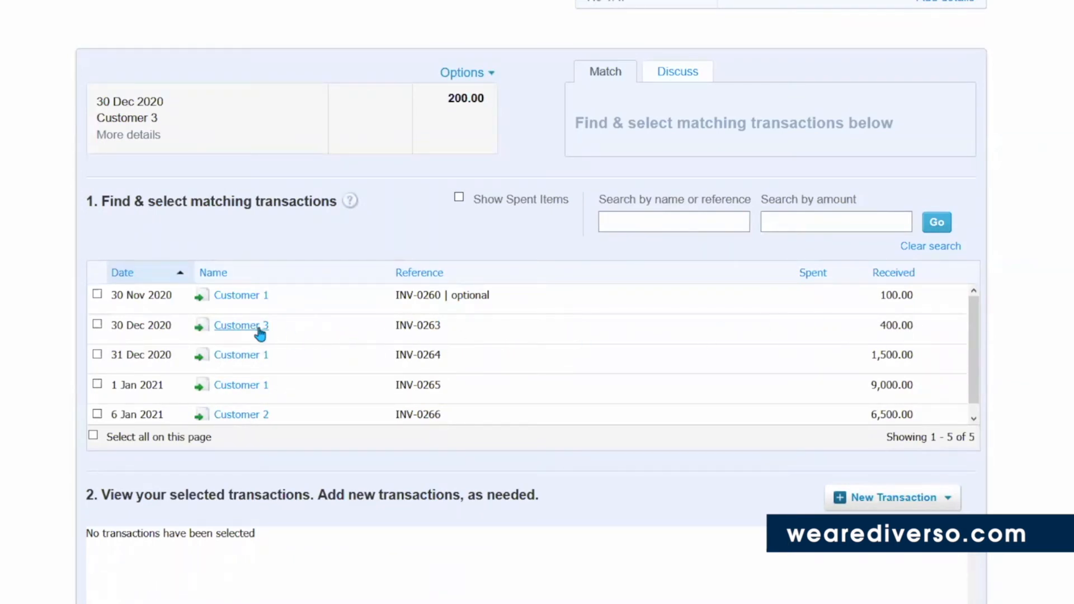
pyautogui.click(98, 325)
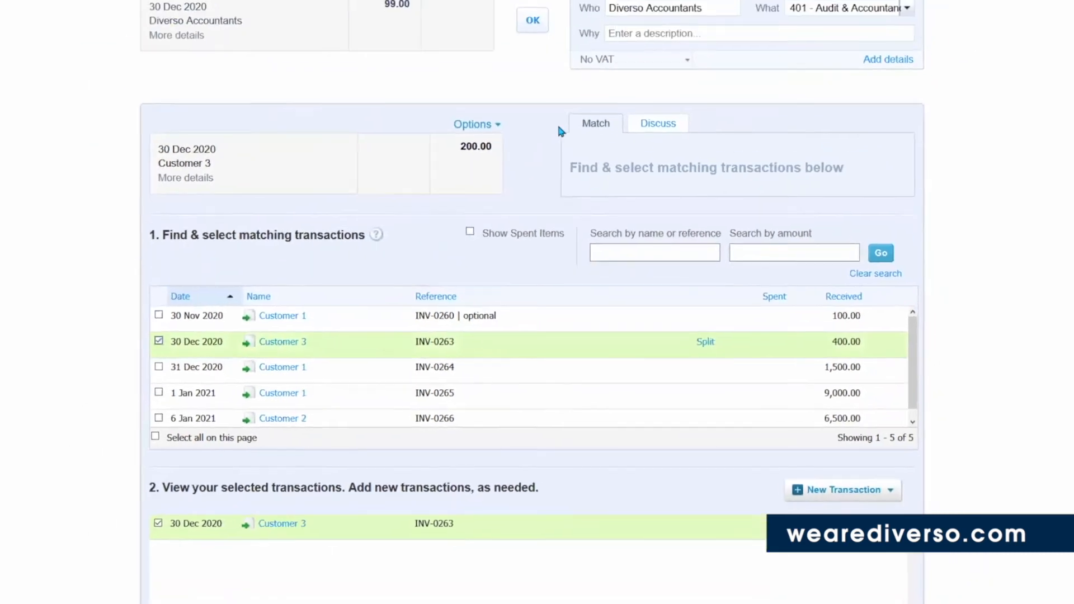
pyautogui.scroll(-4, 915, 240)
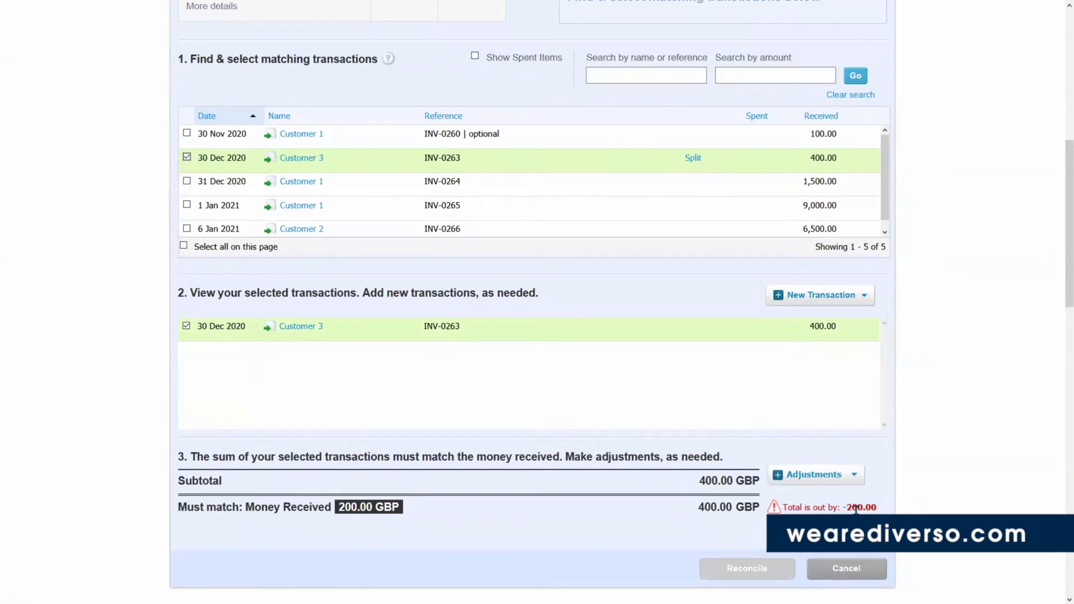
pyautogui.scroll(3, 949, 422)
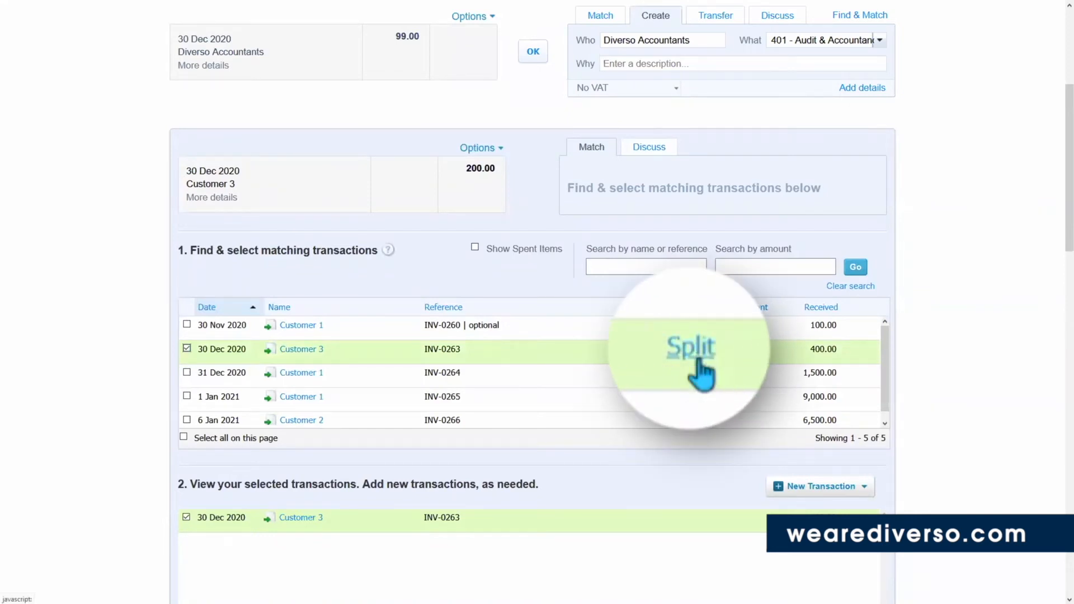
pyautogui.click(694, 349)
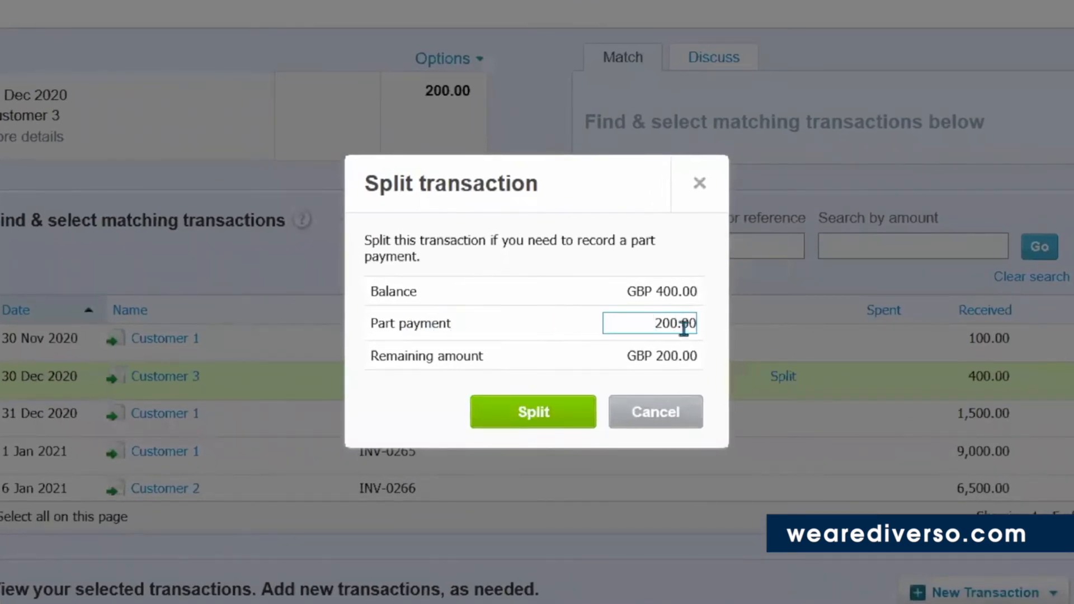
pyautogui.click(552, 413)
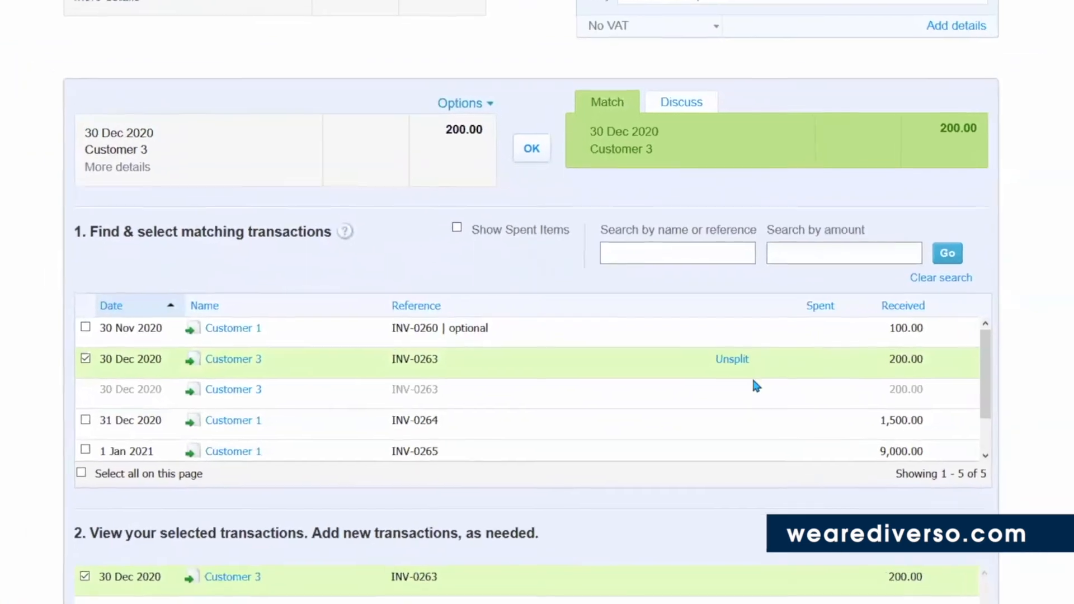
pyautogui.click(534, 184)
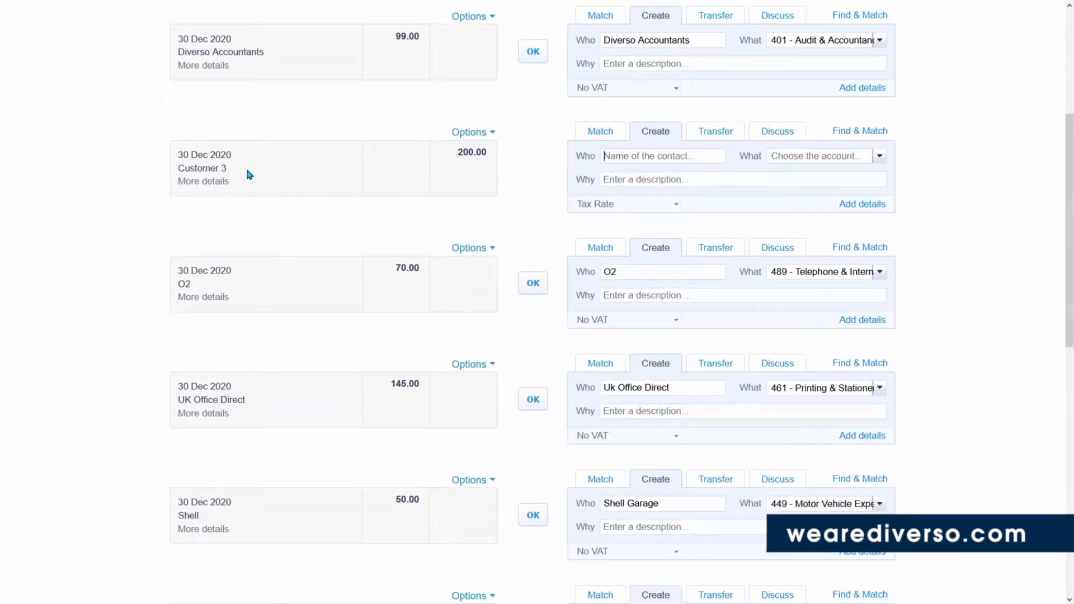
# Match the second 200.00 Customer 3 receipt to the remaining balance of invoice INV-0263 and reconcile it
pyautogui.click(601, 132)
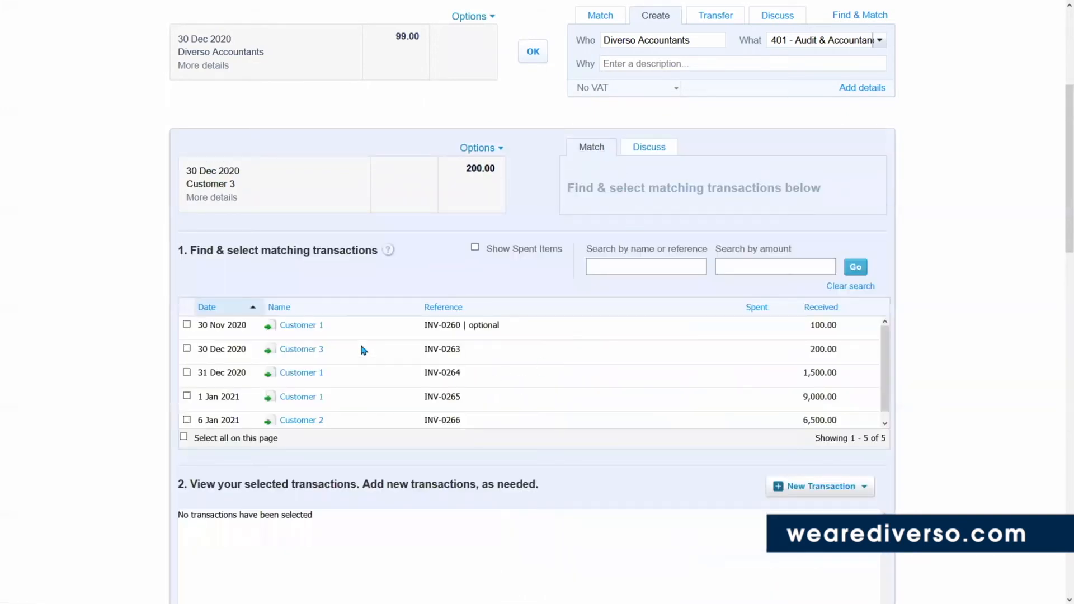
pyautogui.click(187, 348)
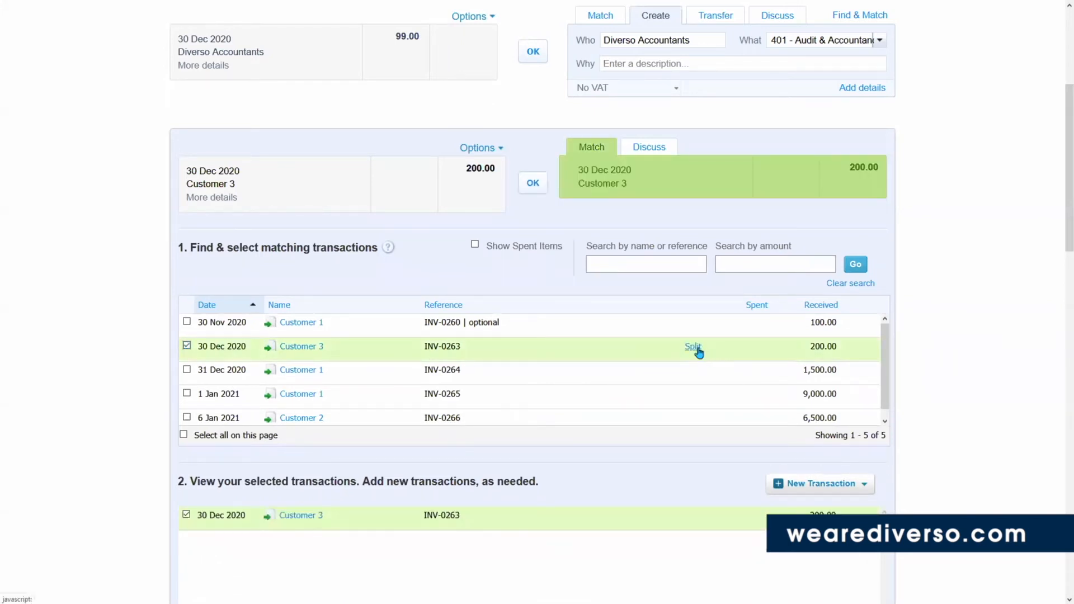
pyautogui.click(536, 189)
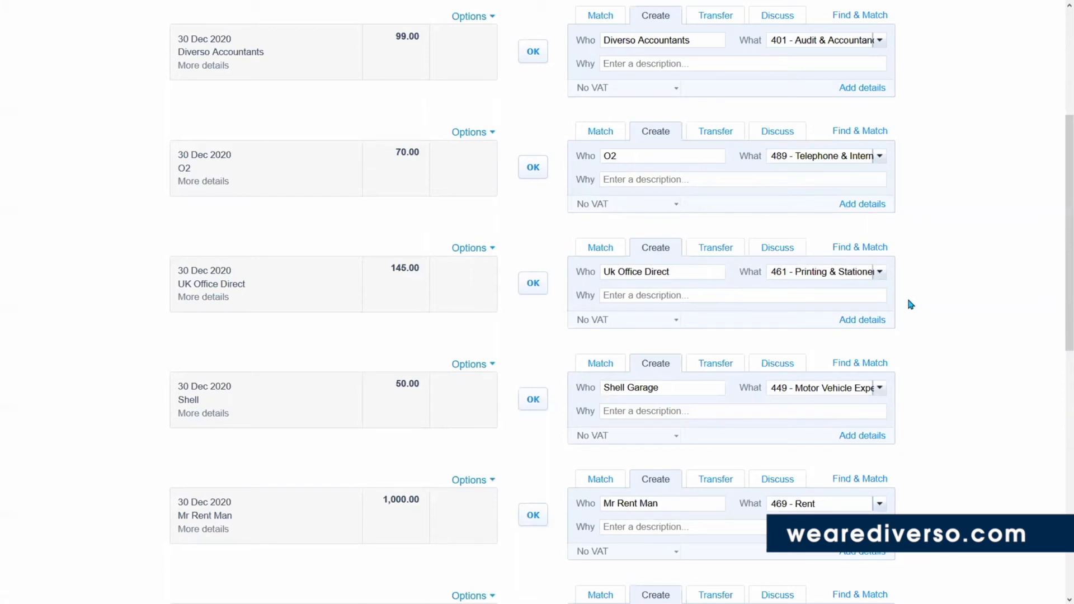
# Reconcile the O2 70.00, UK Office Direct 145.00, Shell 50.00 and Mr Rent Man 1,000.00 payments using their suggested coding
pyautogui.click(537, 171)
pyautogui.click(538, 175)
pyautogui.click(537, 177)
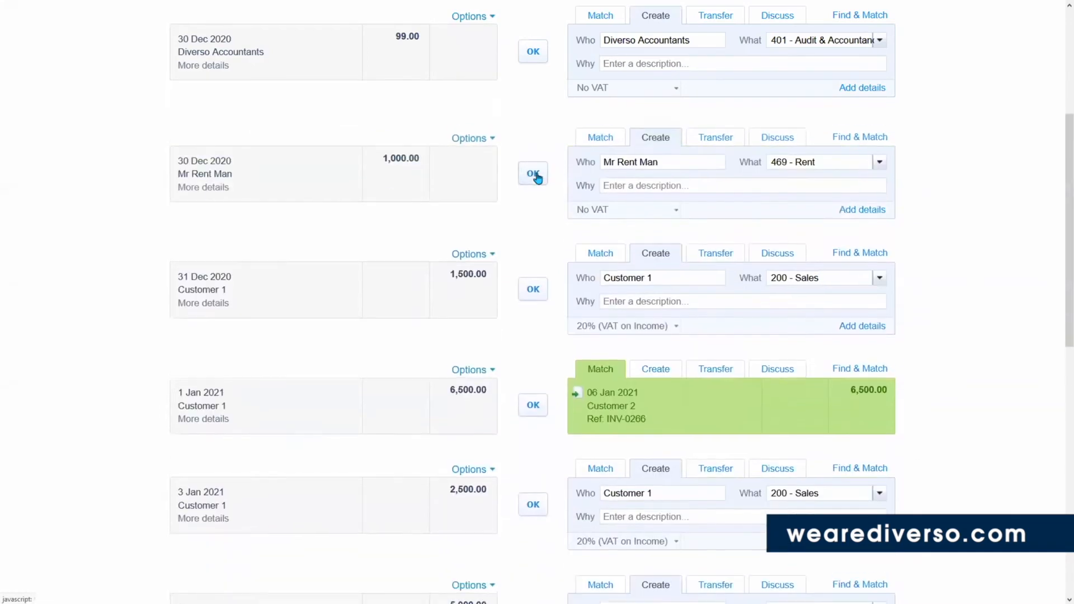
pyautogui.click(535, 175)
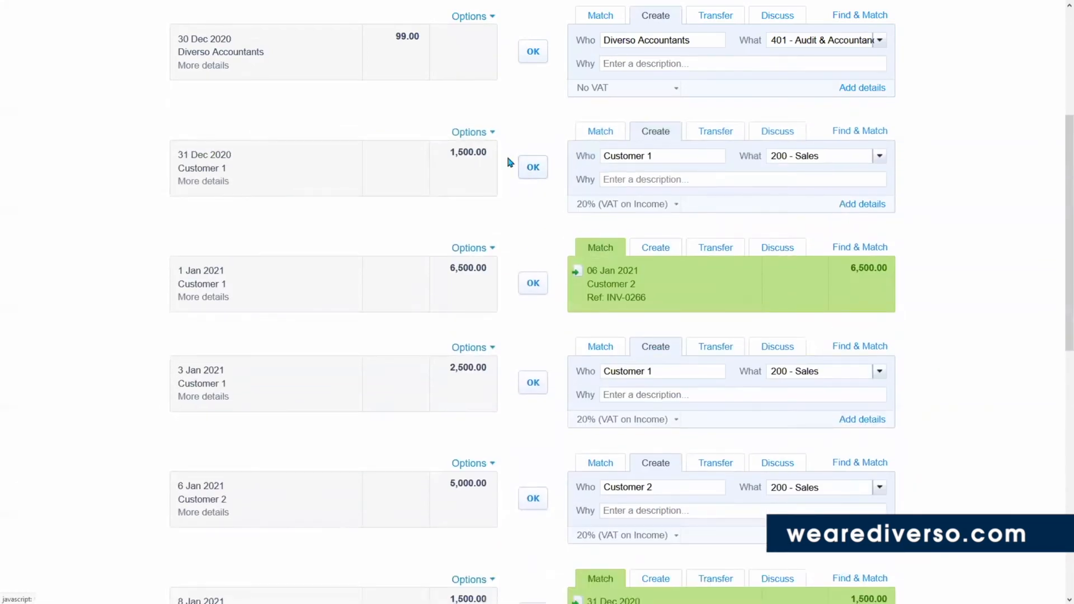
# Start a bank rule from the 99.00 Diverso Accountants payment, with the single condition that the description contains "Diverso"
pyautogui.scroll(1, 503, 179)
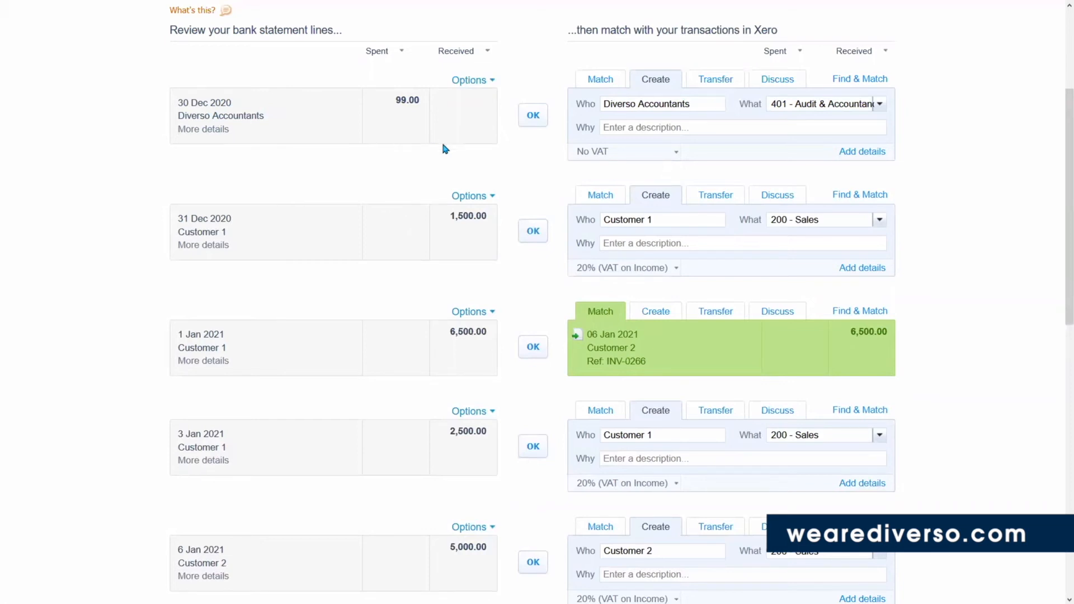
pyautogui.scroll(1, 546, 160)
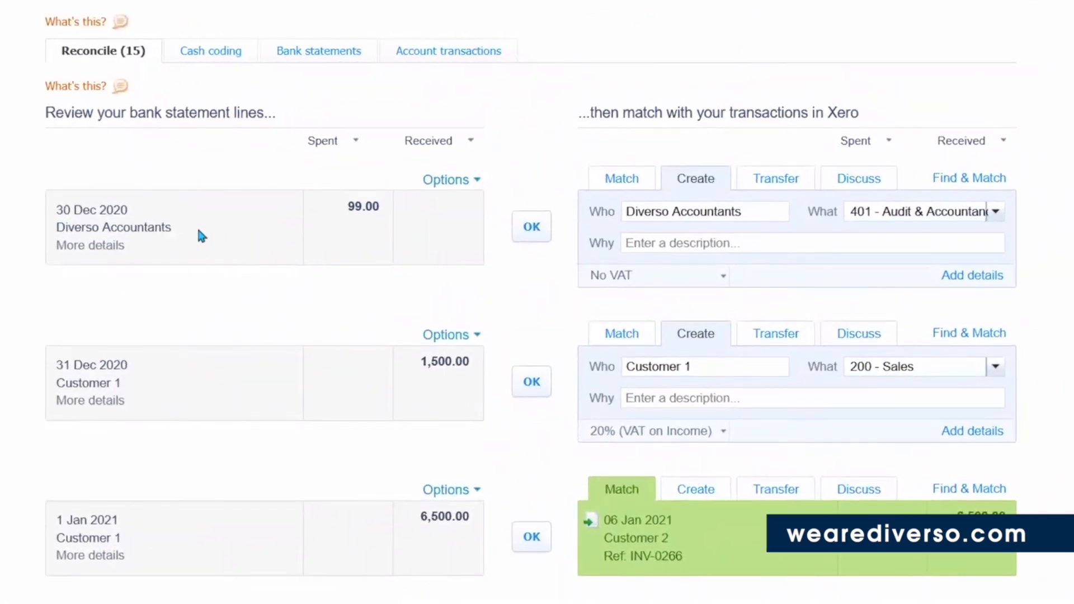
pyautogui.click(469, 181)
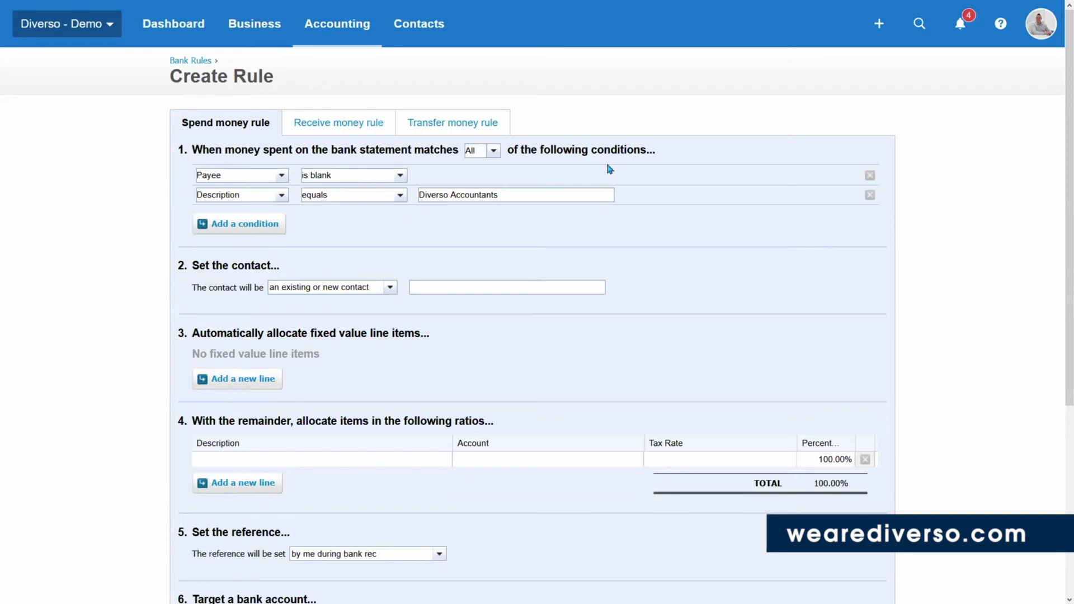
pyautogui.click(870, 176)
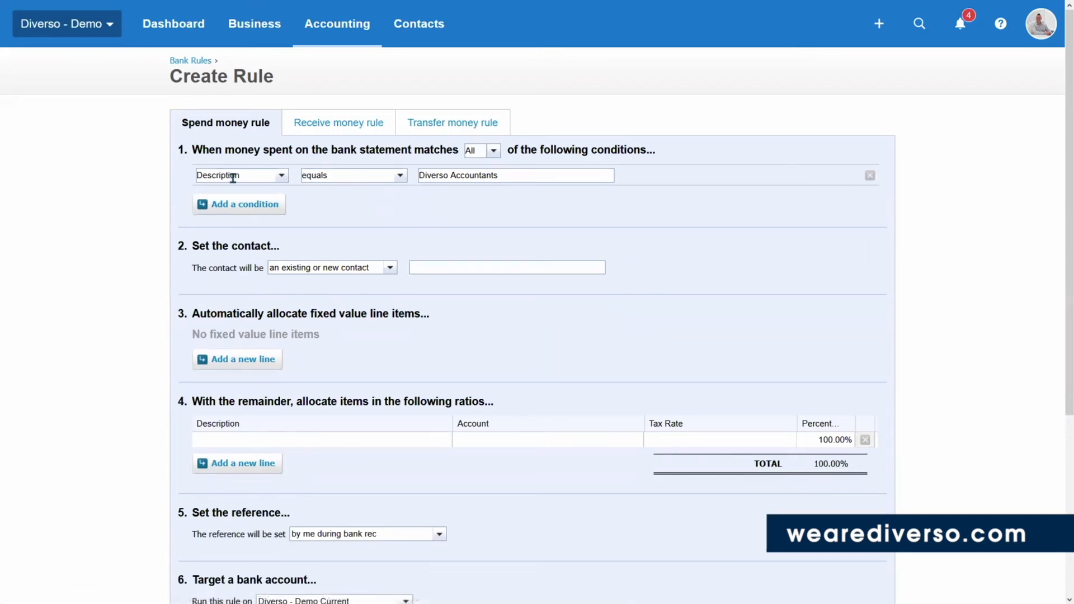
pyautogui.click(400, 178)
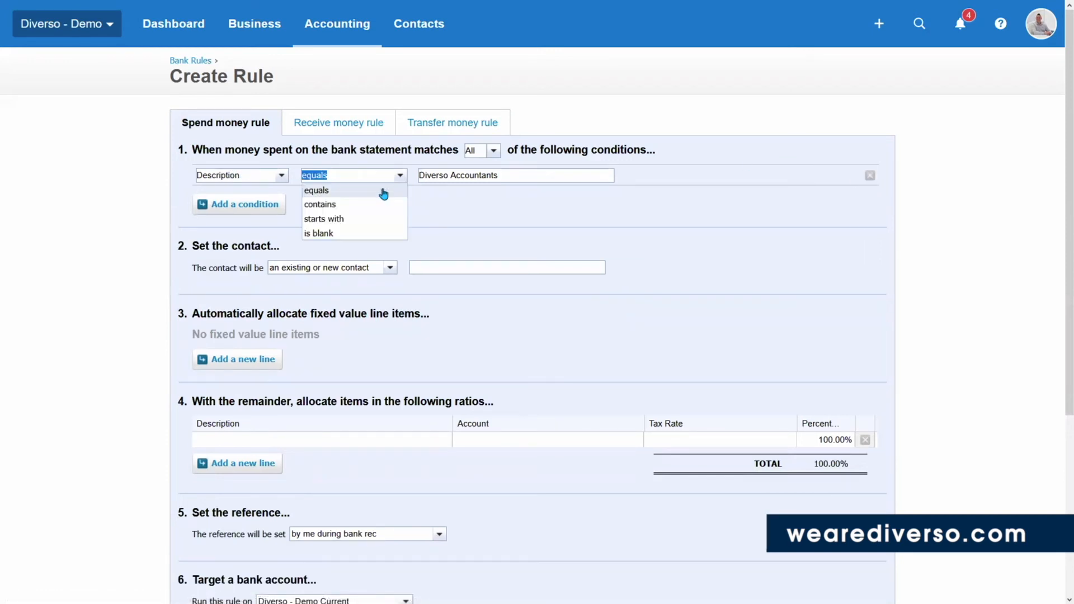
pyautogui.click(360, 205)
pyautogui.doubleClick(470, 175)
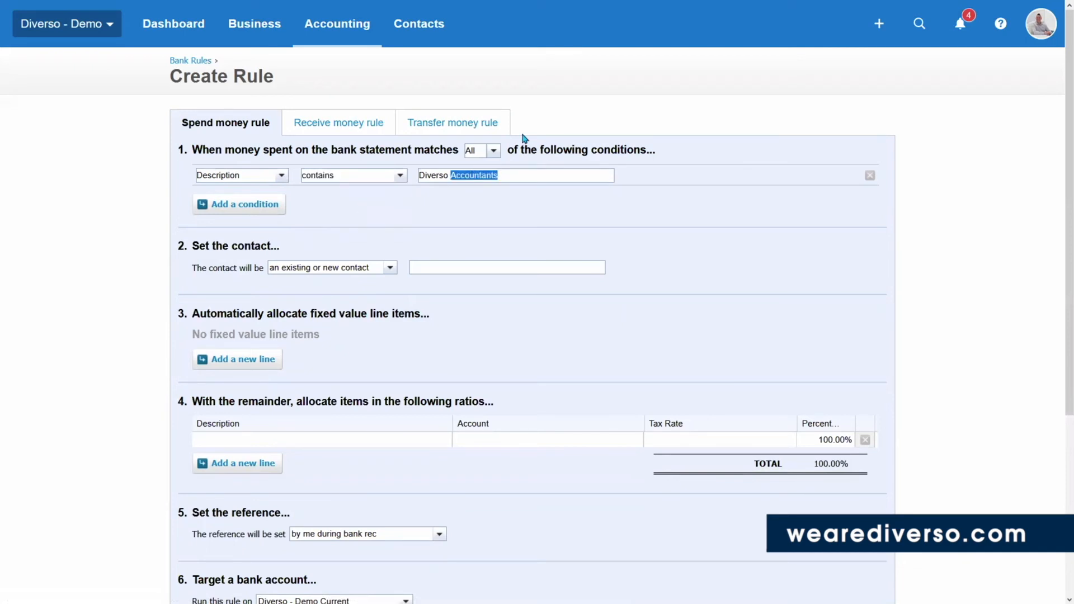
pyautogui.press('BackSpace')
# Set the rule's contact to the existing contact Diverso Accountants
pyautogui.click(422, 266)
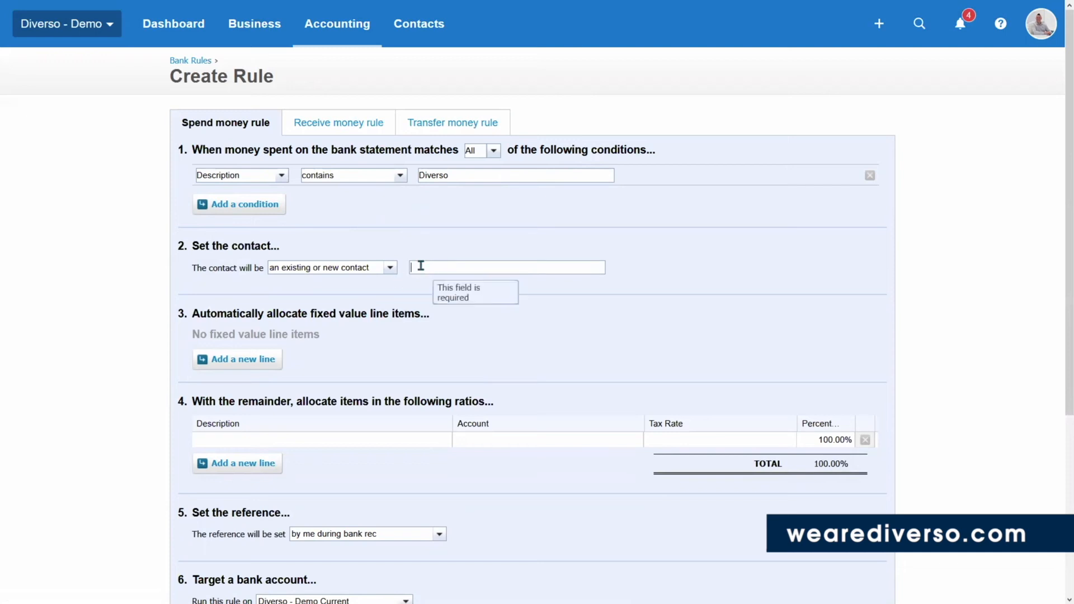
pyautogui.write('diver')
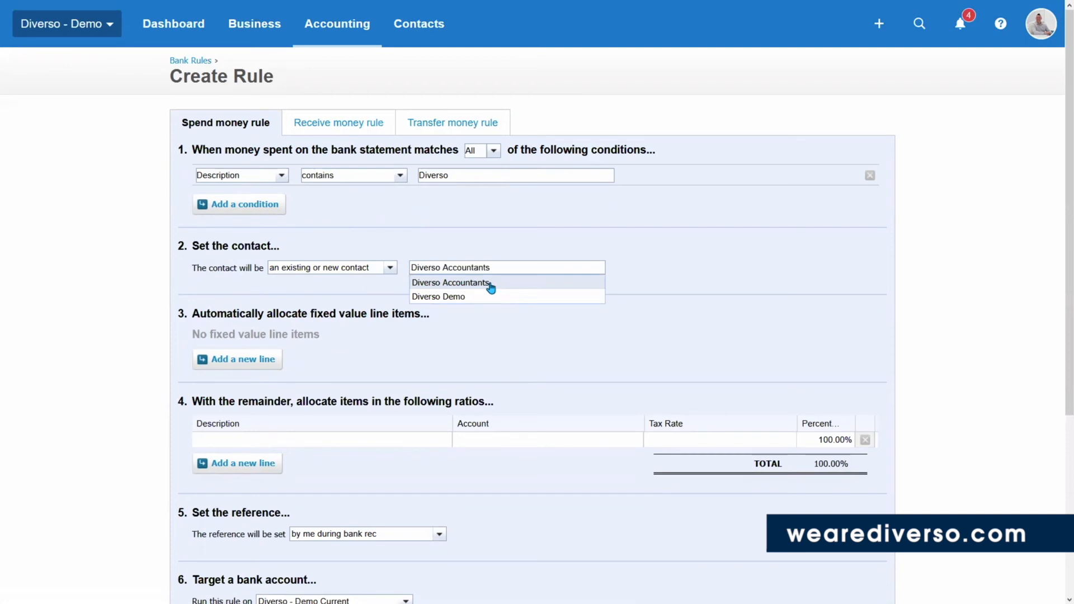
pyautogui.click(491, 288)
pyautogui.click(531, 348)
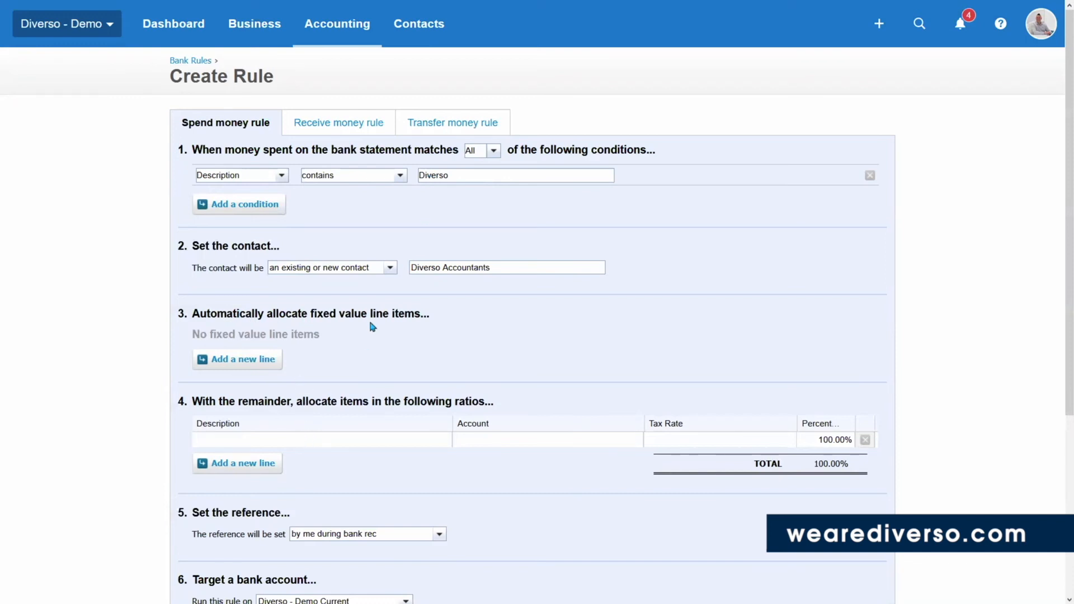
# Allocate the rule's 100% remainder line to account 401 - Audit & Accountancy fees, leaving its description blank
pyautogui.scroll(-1, 528, 338)
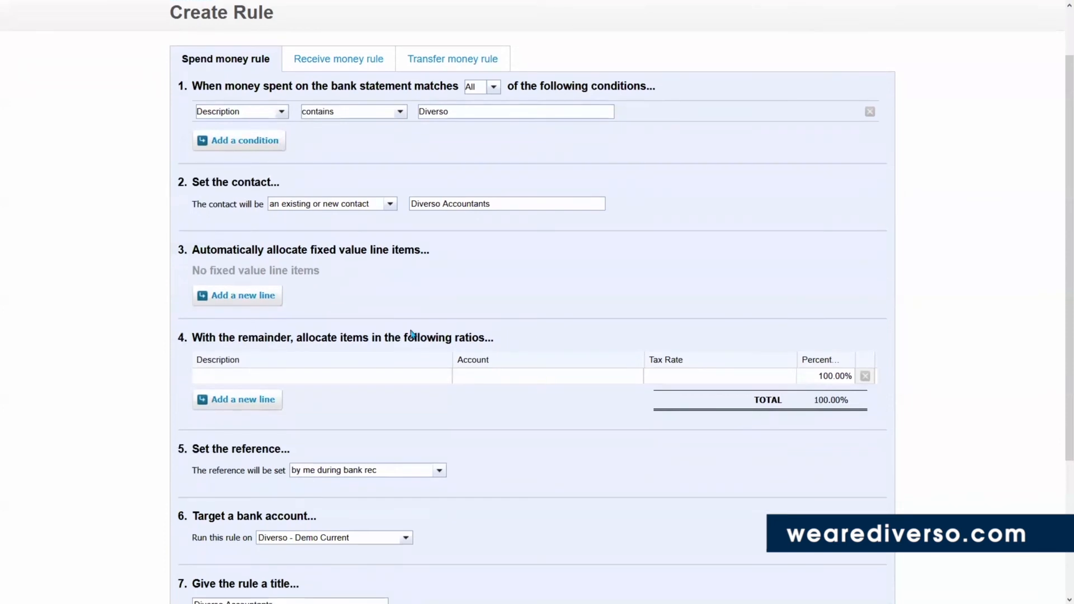
pyautogui.click(356, 376)
pyautogui.click(520, 377)
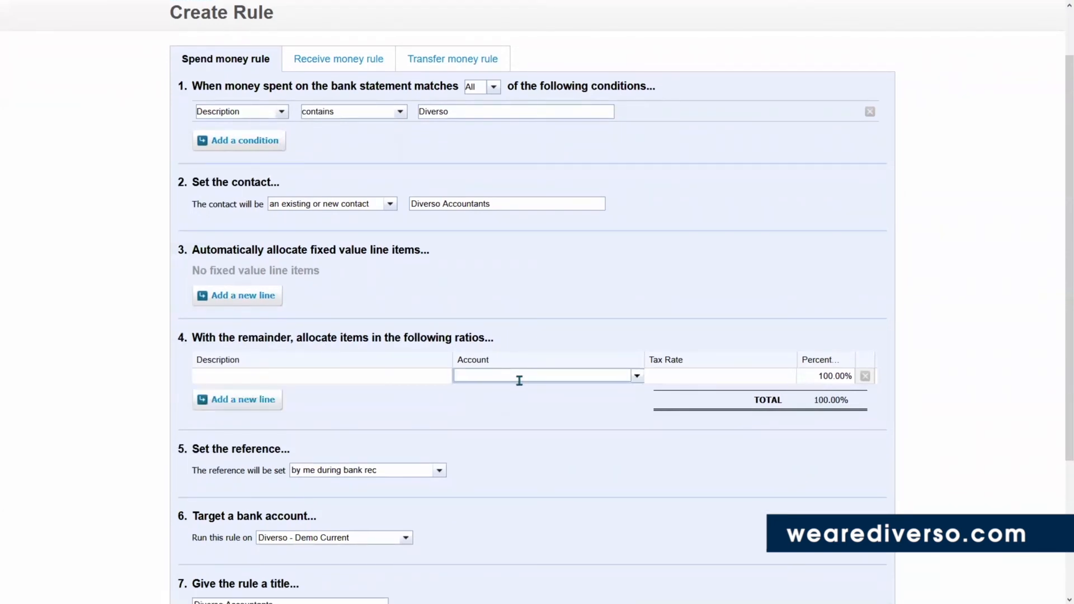
pyautogui.write('40')
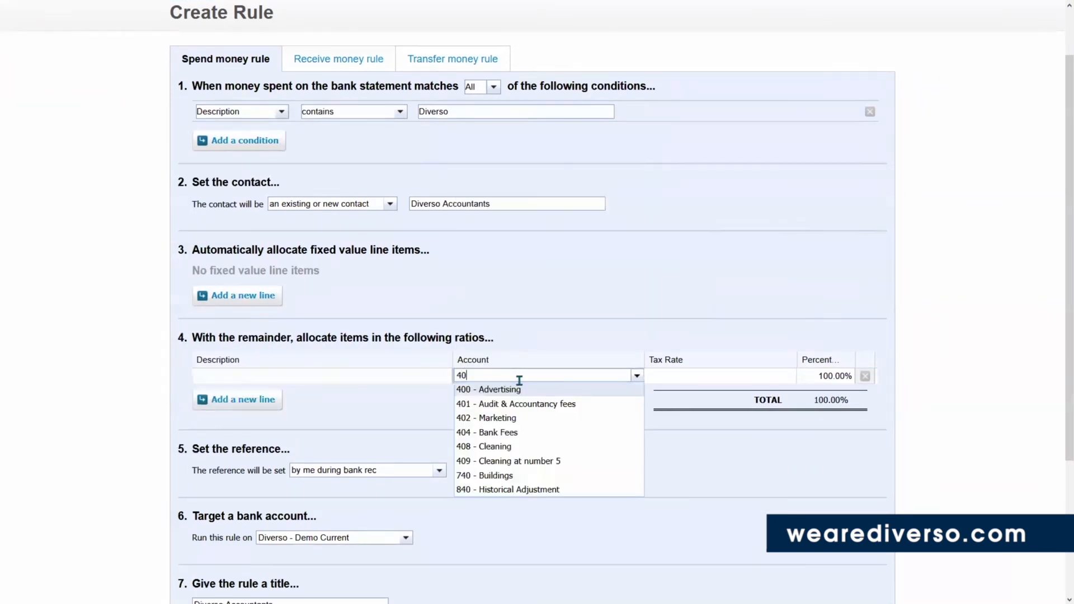
pyautogui.write('1')
pyautogui.click(521, 387)
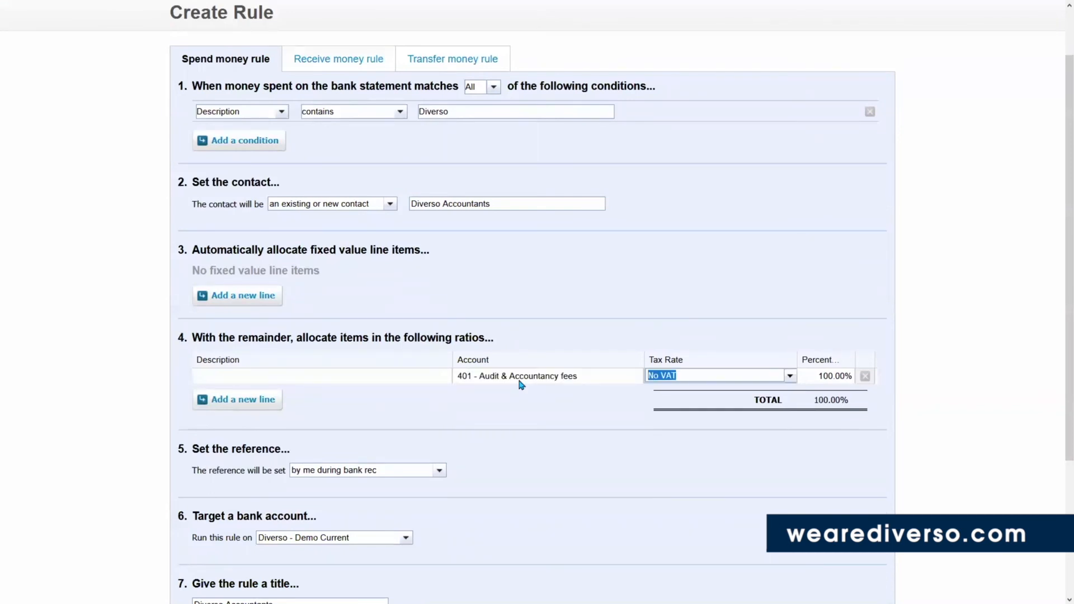
# Set the tax rate of the rule's 401 - Audit & Accountancy fees line to 20% (VAT on Expenses)
pyautogui.press('Down')
pyautogui.press('Up')
pyautogui.press('Up')
pyautogui.press('Up')
pyautogui.press('Up')
pyautogui.press('Up')
pyautogui.press('Tab')
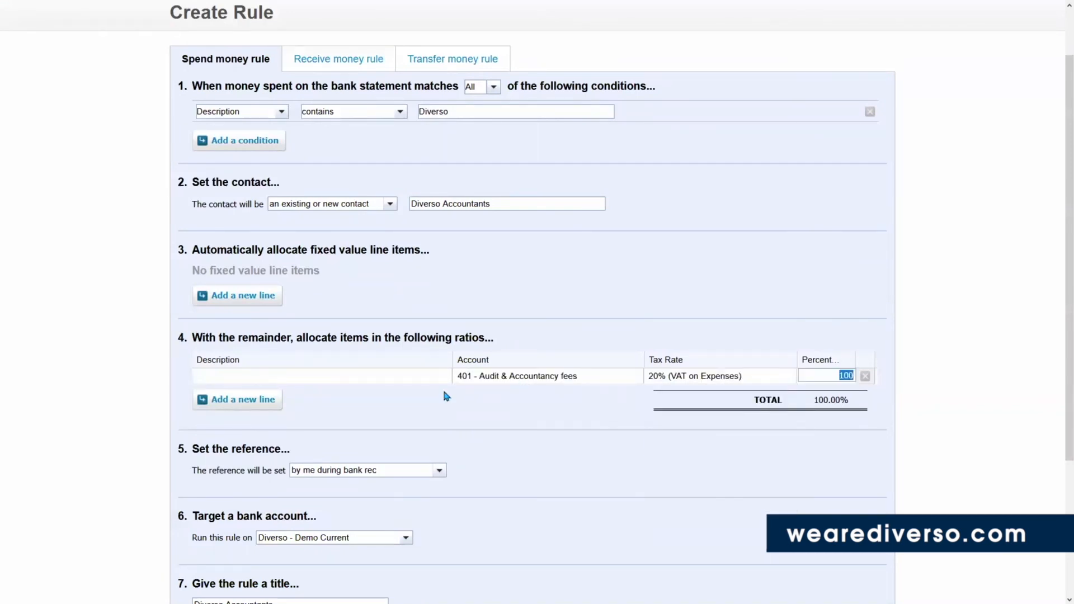
# Keep the rule targeted at the Diverso - Demo Current bank account and save it
pyautogui.scroll(-3, 658, 481)
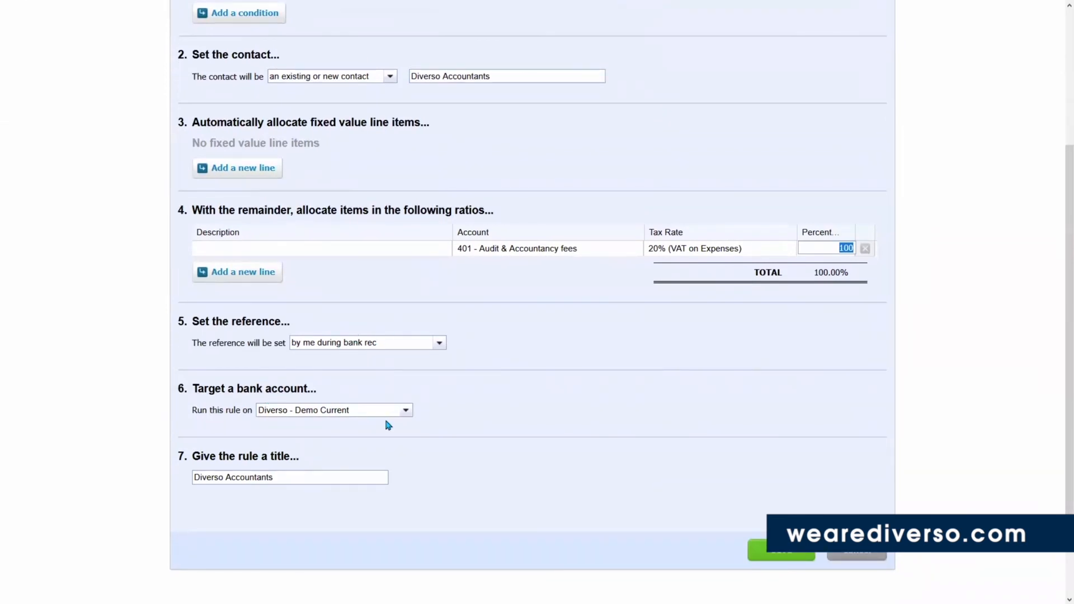
pyautogui.click(405, 417)
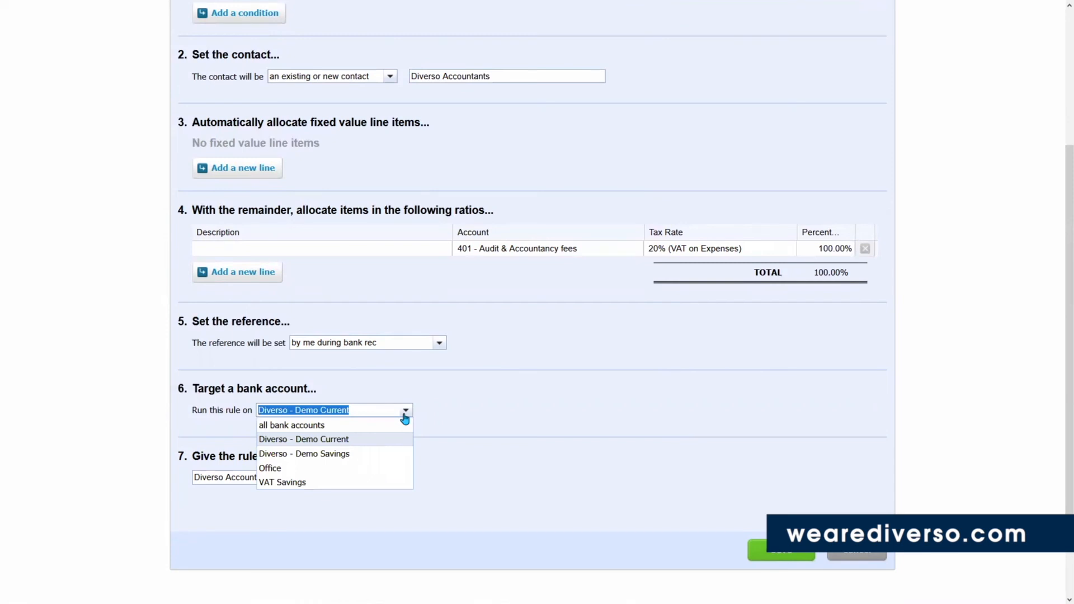
pyautogui.click(405, 419)
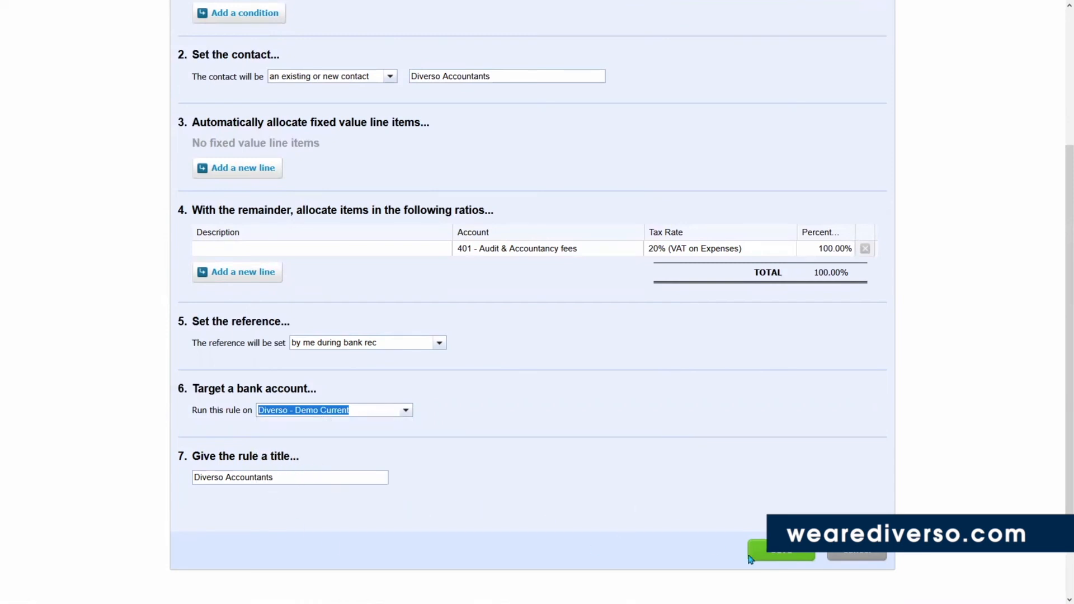
pyautogui.click(783, 554)
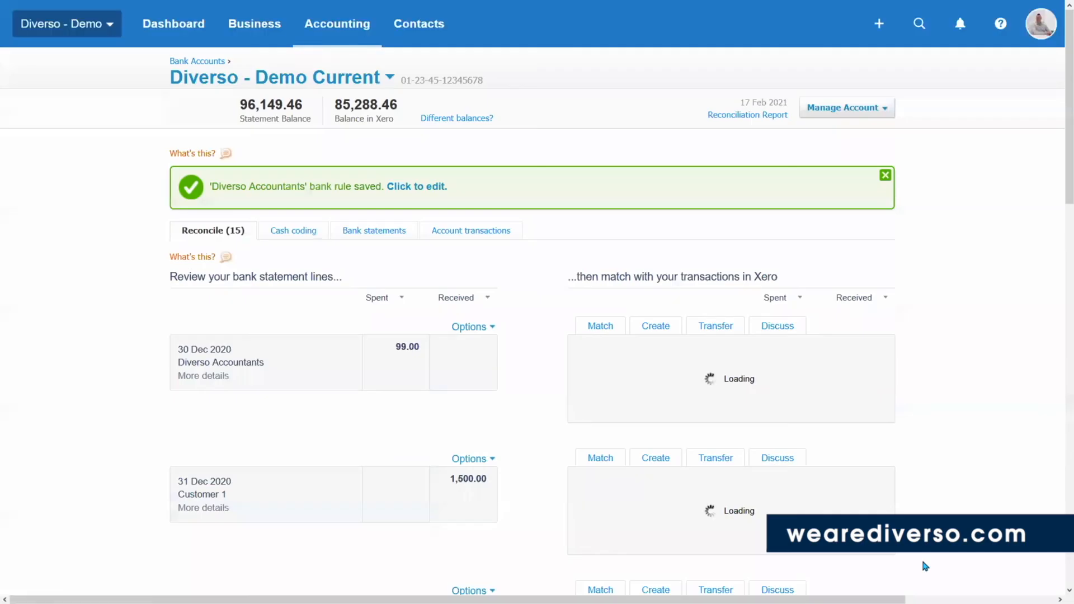
# Decline the bank rule for the 99.00 Diverso Accountants payment and reconcile it to 401 - Audit & Accountancy fees with No VAT
pyautogui.scroll(-1, 957, 426)
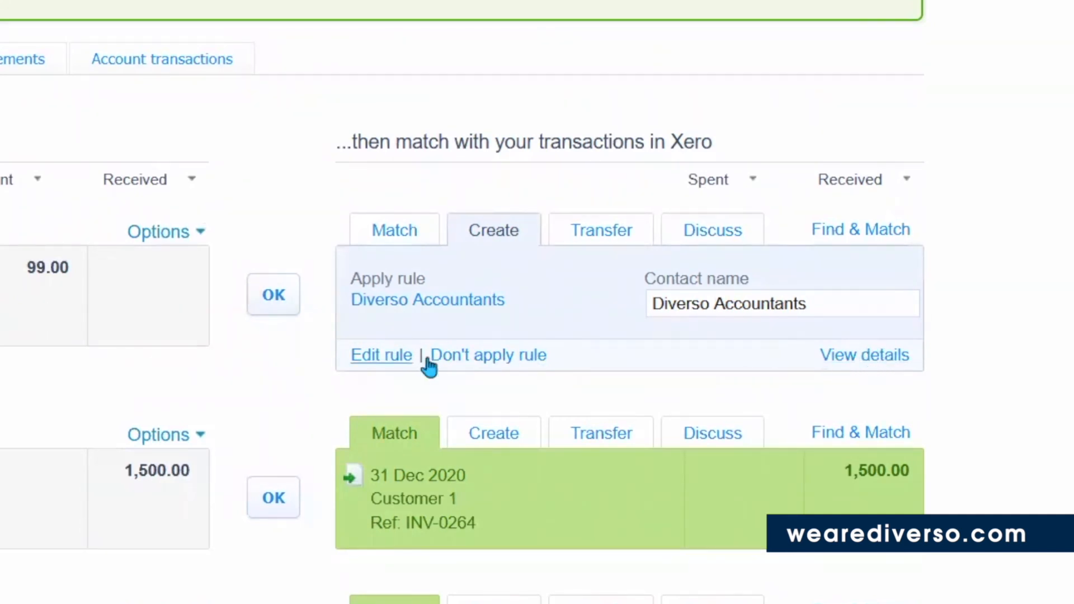
pyautogui.click(465, 357)
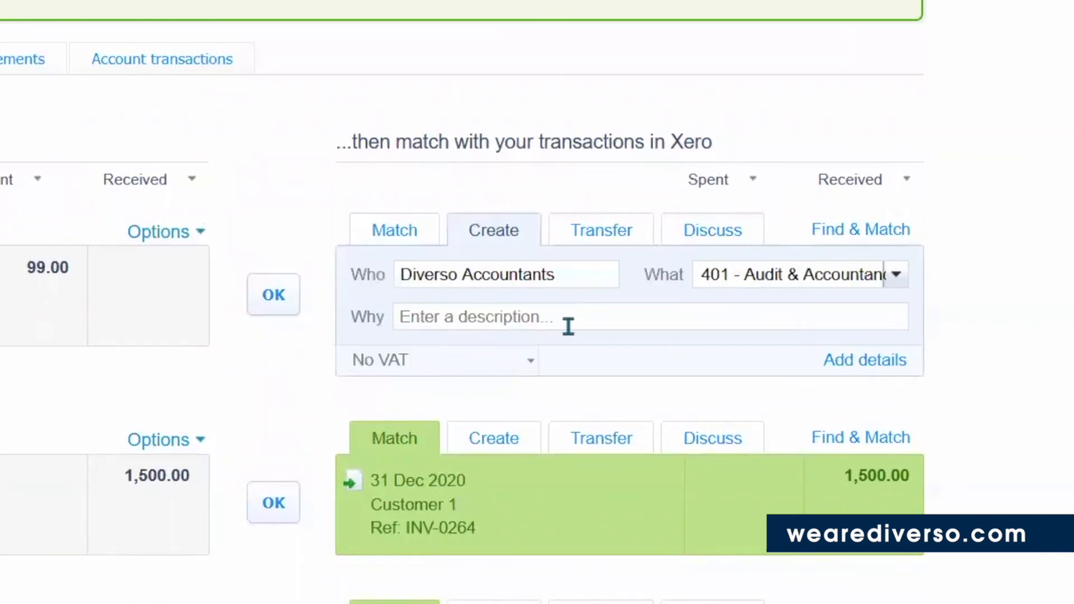
pyautogui.click(272, 296)
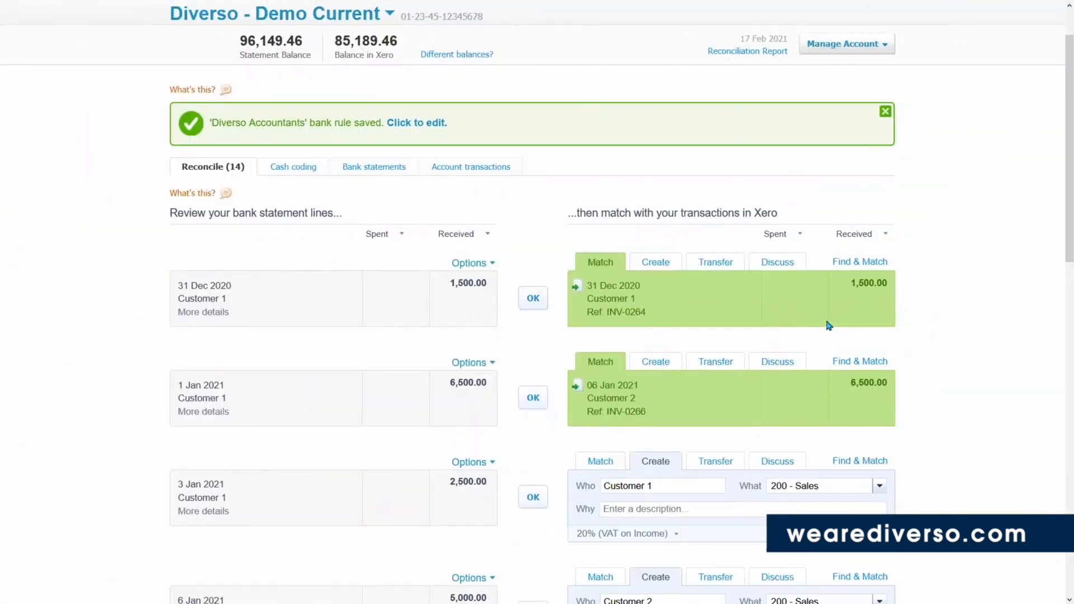
# Reconcile the 3 Jan 2021 Customer 1 receipt of 2,500.00 to 200 - Sales using its suggested coding
pyautogui.scroll(-2, 682, 408)
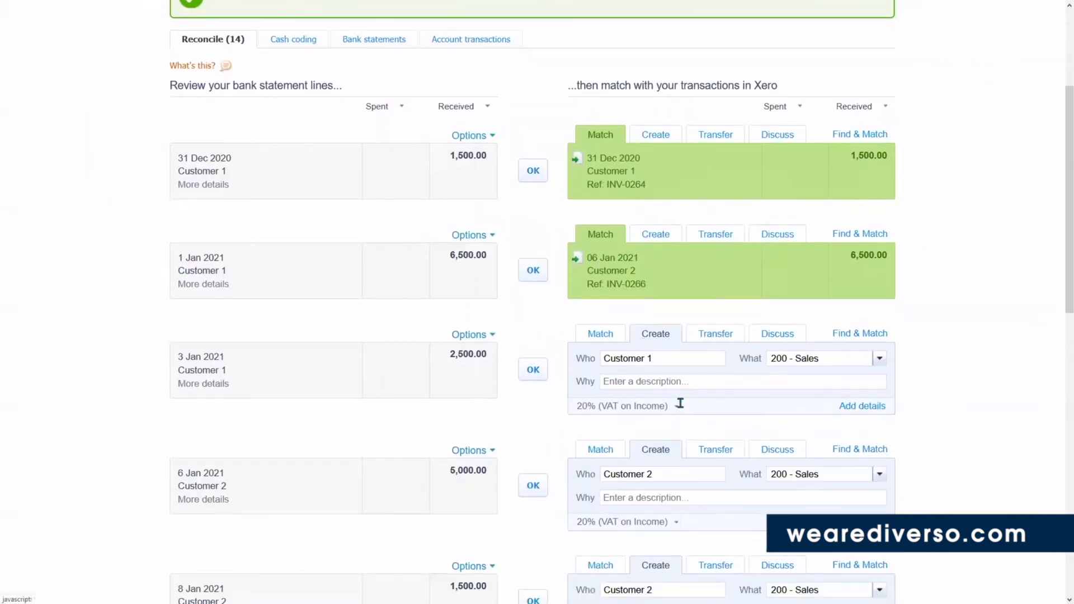
pyautogui.scroll(-2, 680, 403)
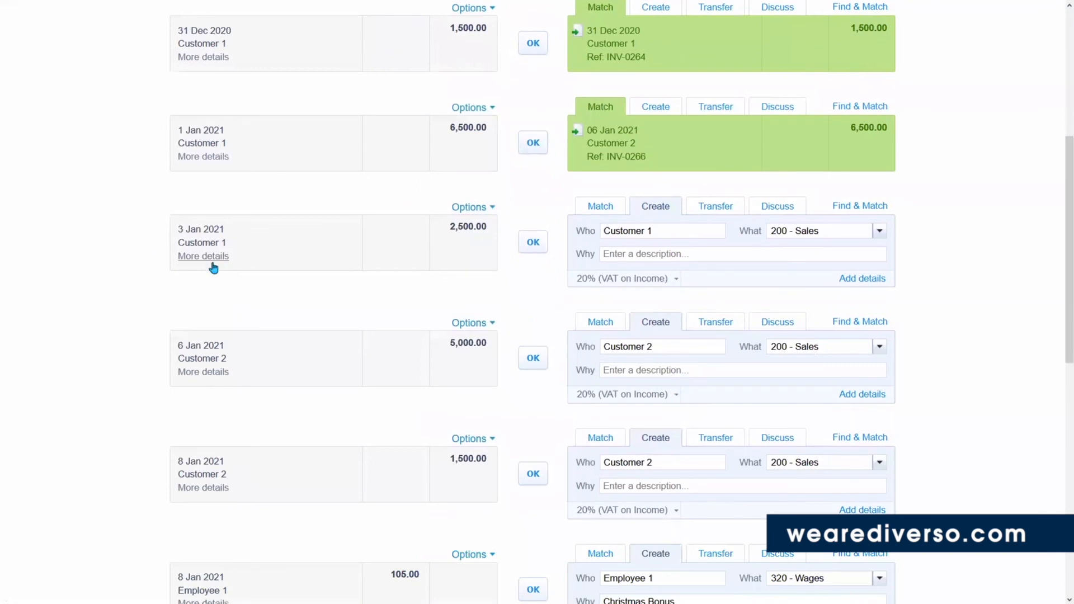
pyautogui.click(545, 240)
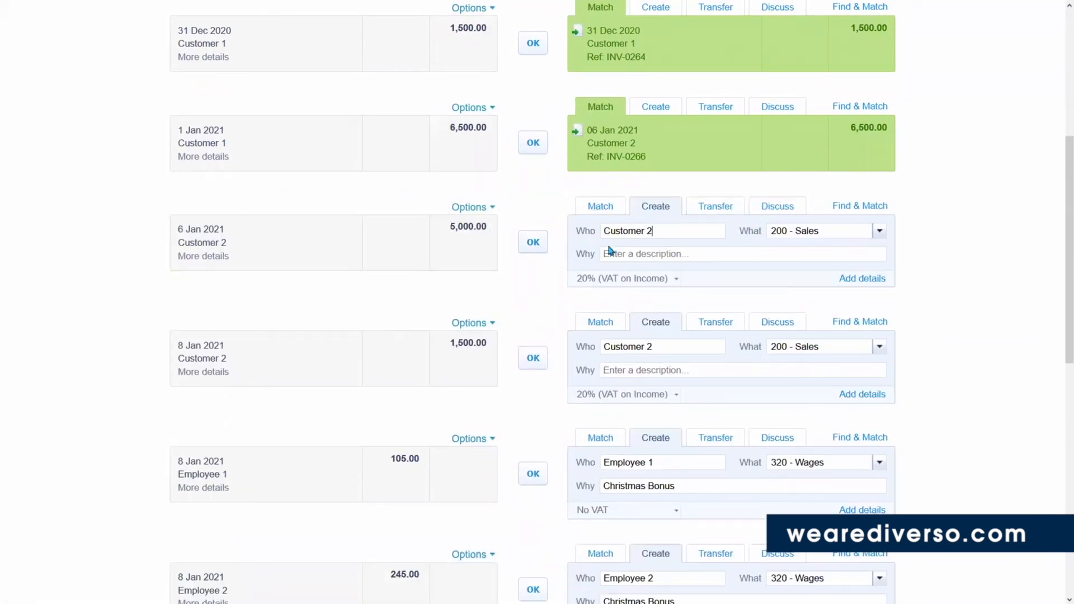
# Remove and redo the reconciled 3 Jan 2021 Customer 1 transaction of 2,500.00 from the account transactions
pyautogui.scroll(4, 611, 251)
pyautogui.scroll(-1, 499, 177)
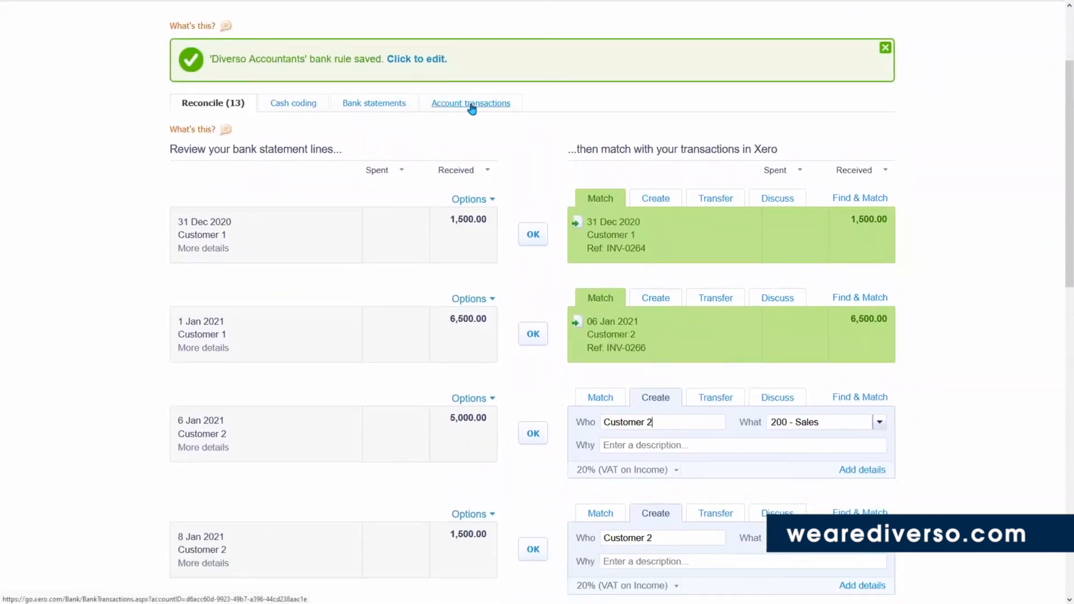
pyautogui.click(471, 106)
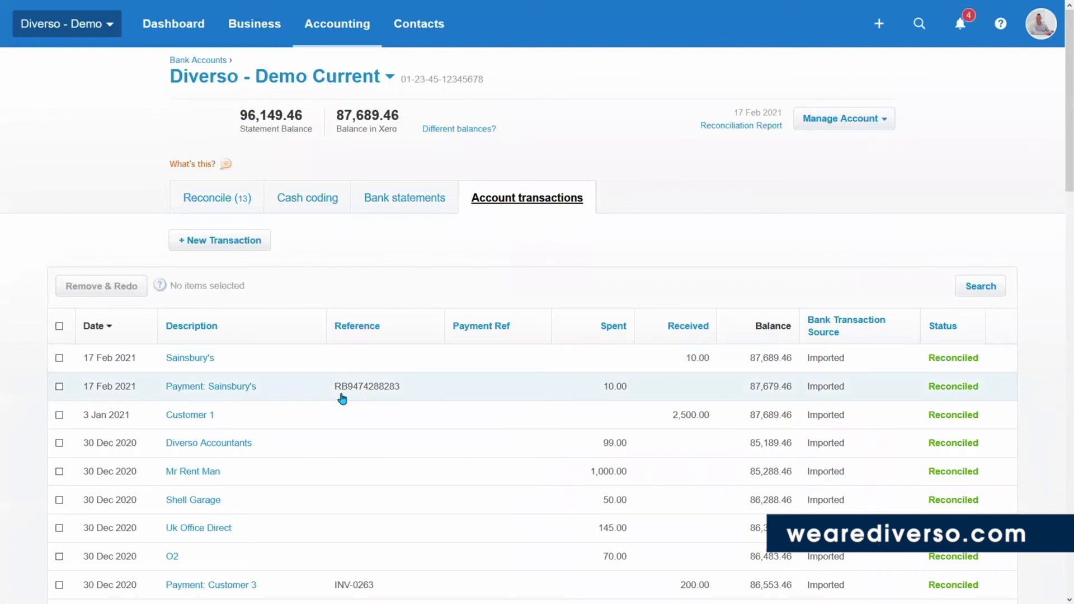
pyautogui.scroll(-1, 340, 400)
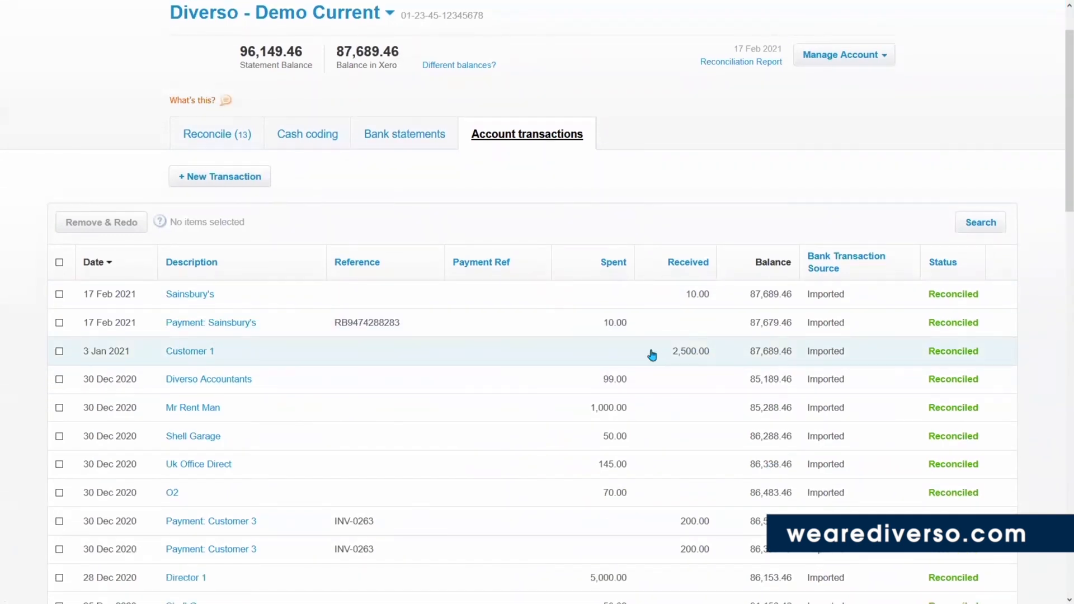
pyautogui.click(59, 351)
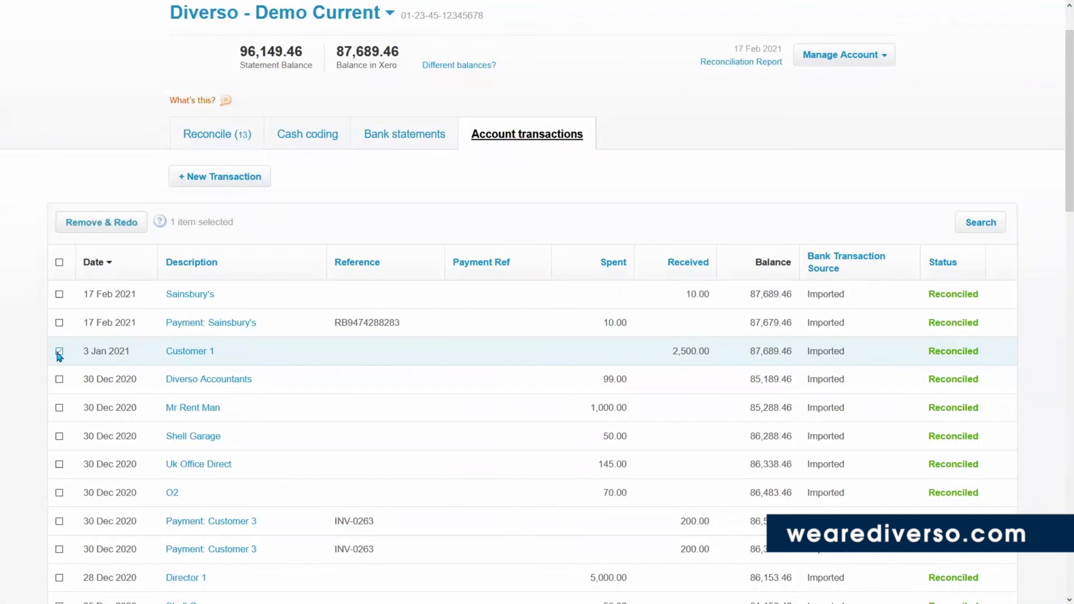
pyautogui.click(112, 224)
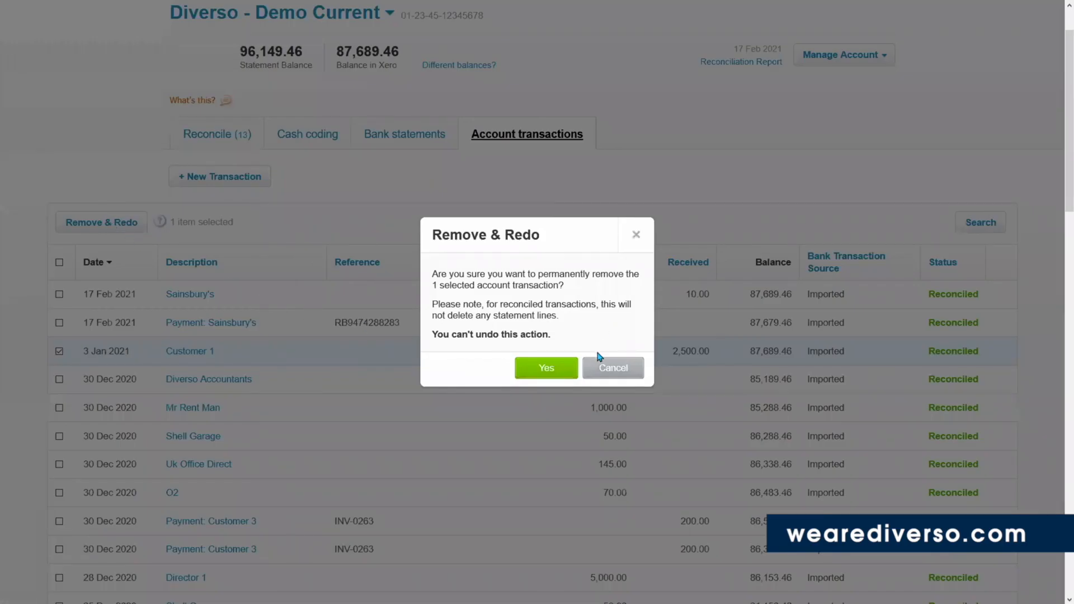
pyautogui.click(562, 379)
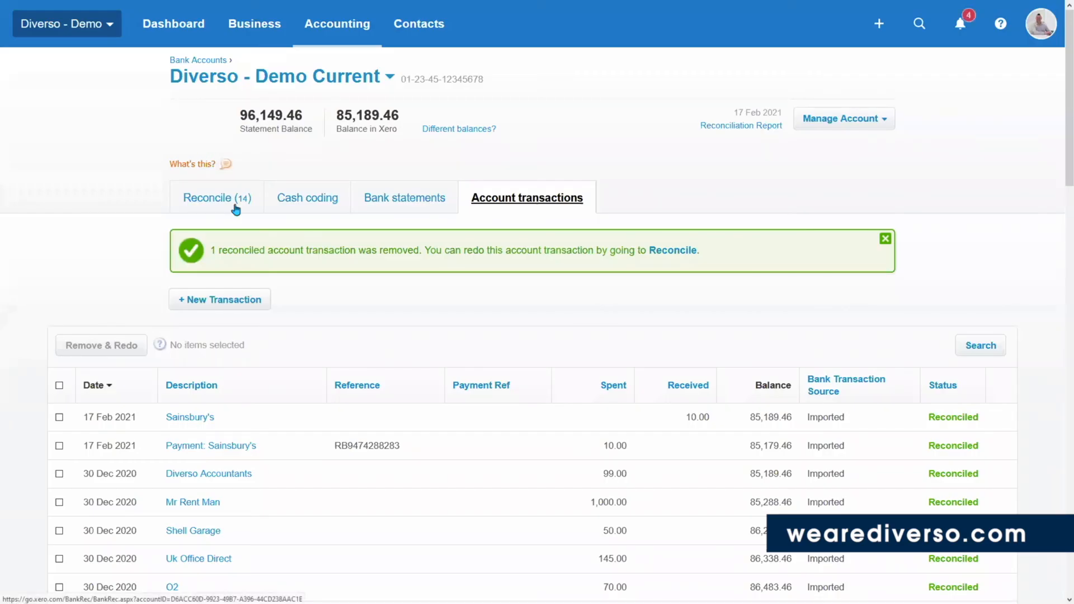
# Return to the account's reconciliation list and review the unreconciled statement lines, including the 3 Jan 2021 Customer 1 receipt
pyautogui.click(235, 209)
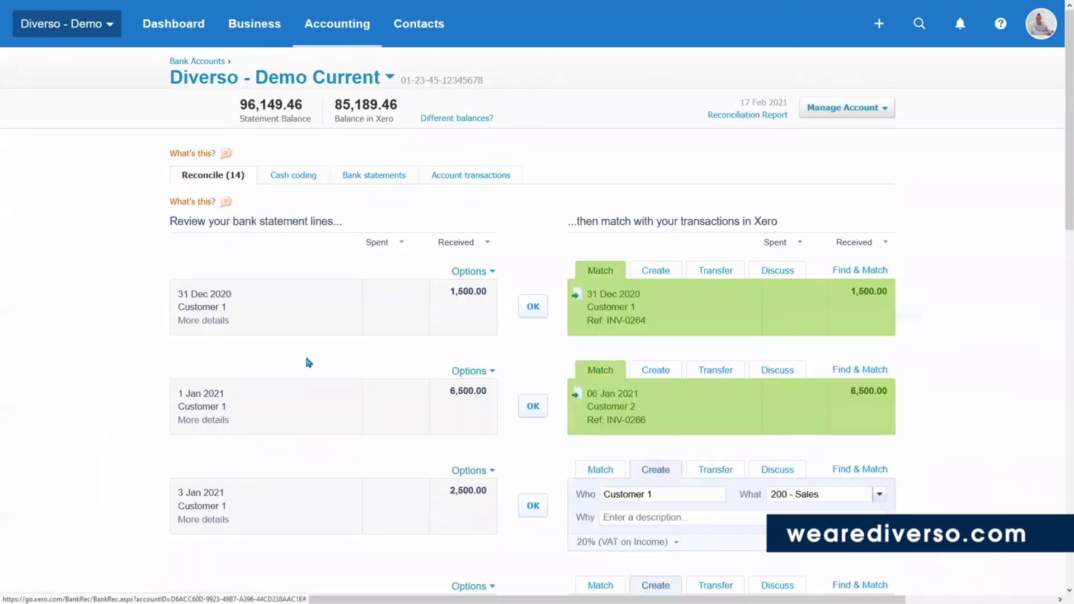
pyautogui.scroll(-1, 304, 354)
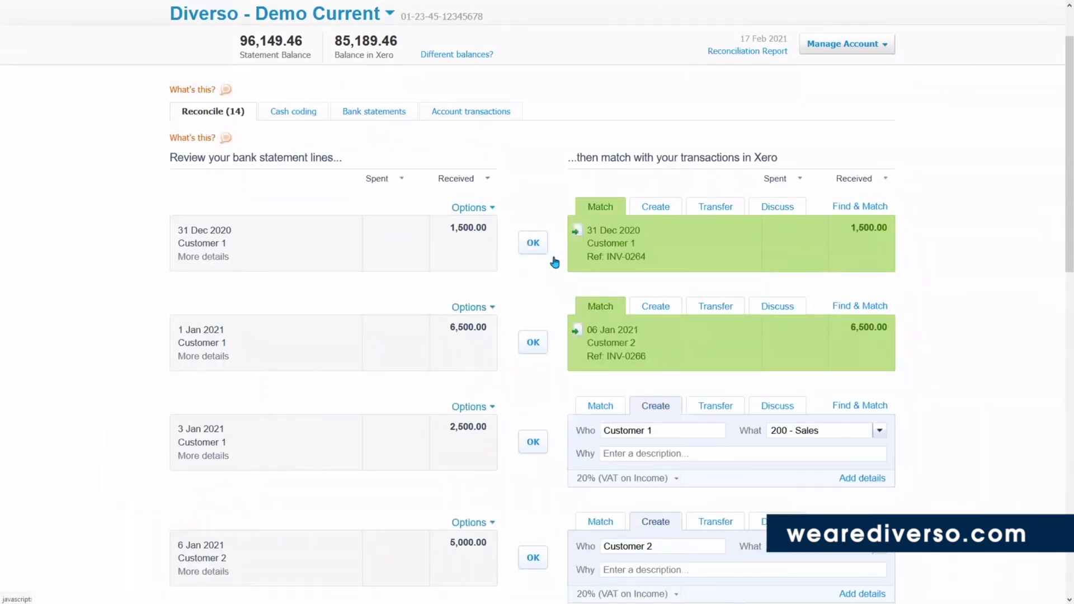
pyautogui.scroll(-1, 509, 330)
pyautogui.scroll(-2, 509, 330)
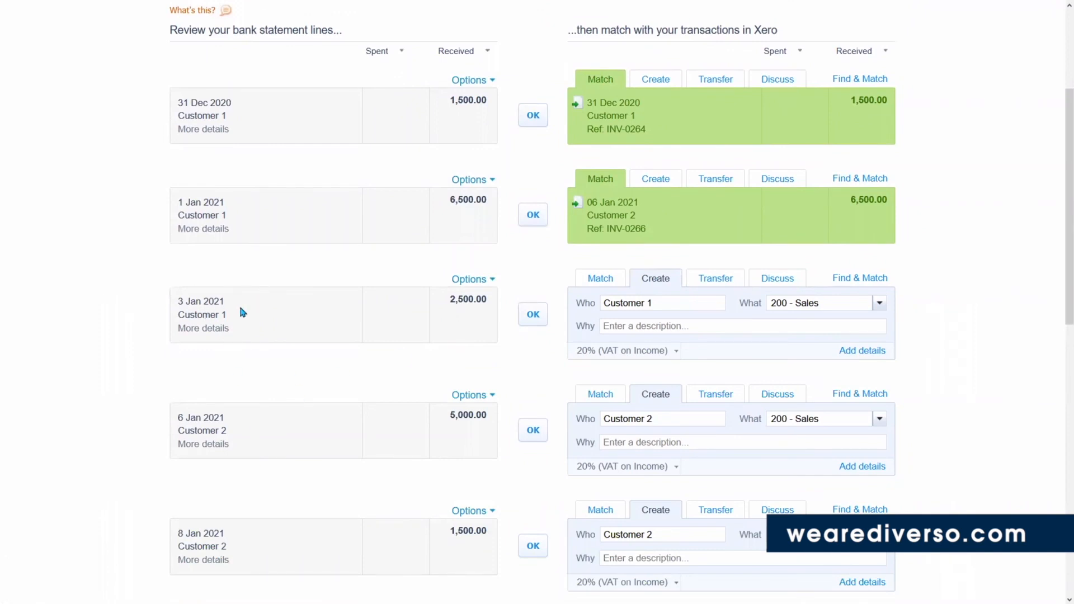
pyautogui.scroll(3, 239, 309)
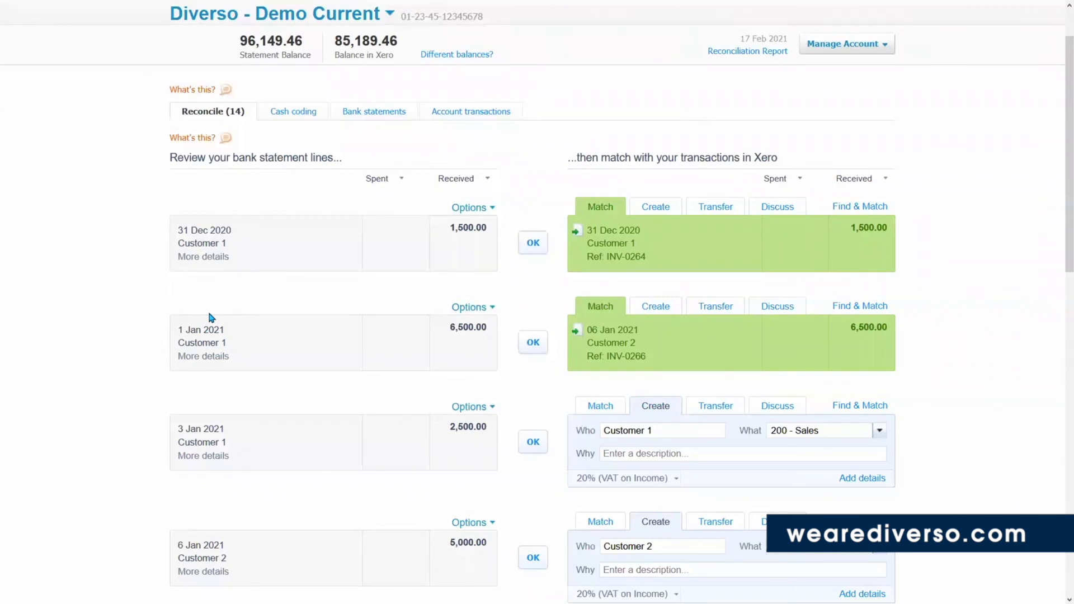
pyautogui.scroll(1, 269, 364)
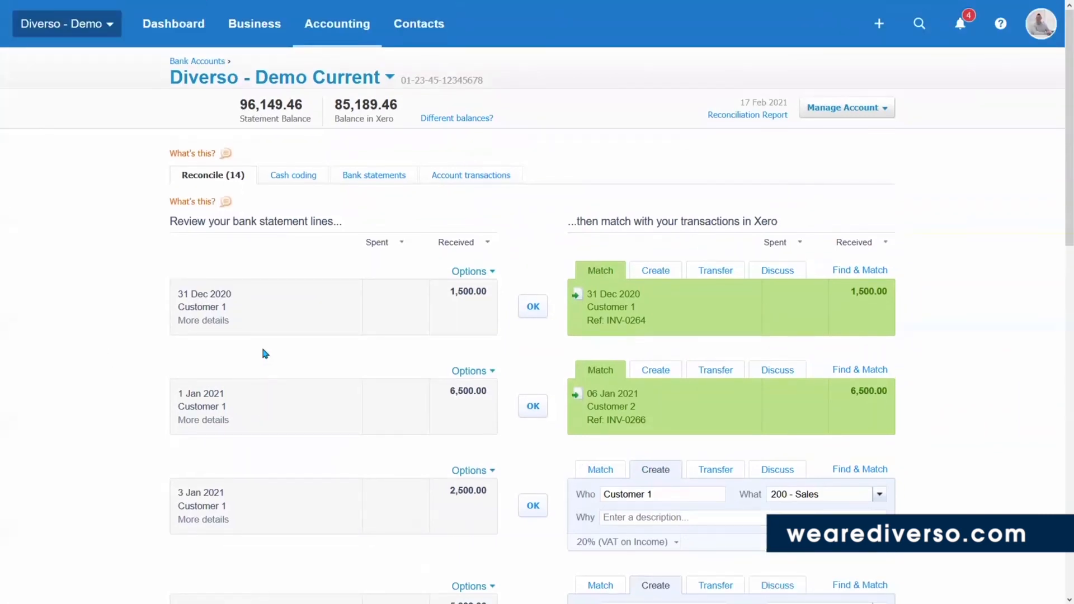